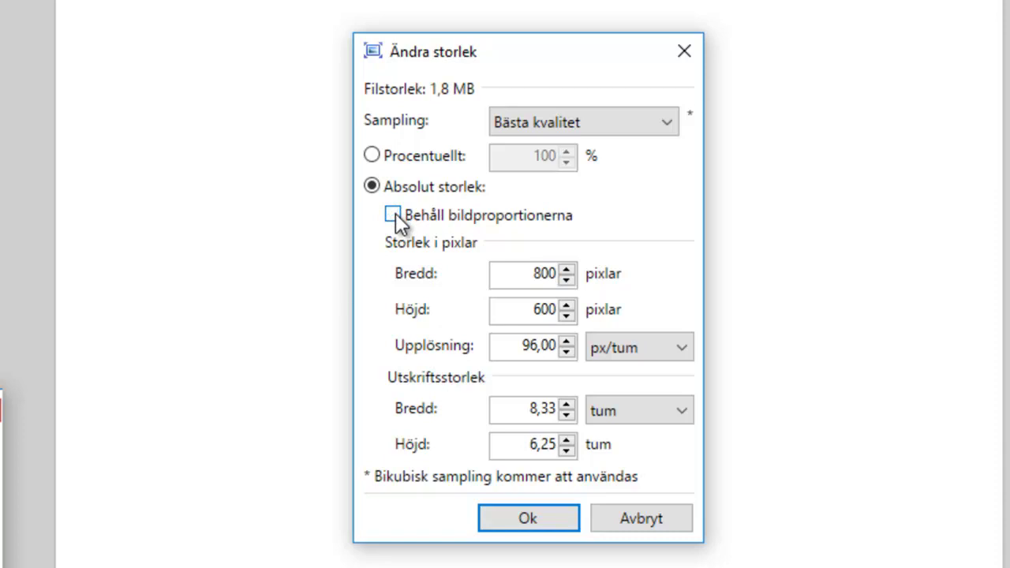
- Resize the image to 150 × 150 pixels without keeping the aspect ratio
left_click_drag(534, 274, 548, 278)
type("150")
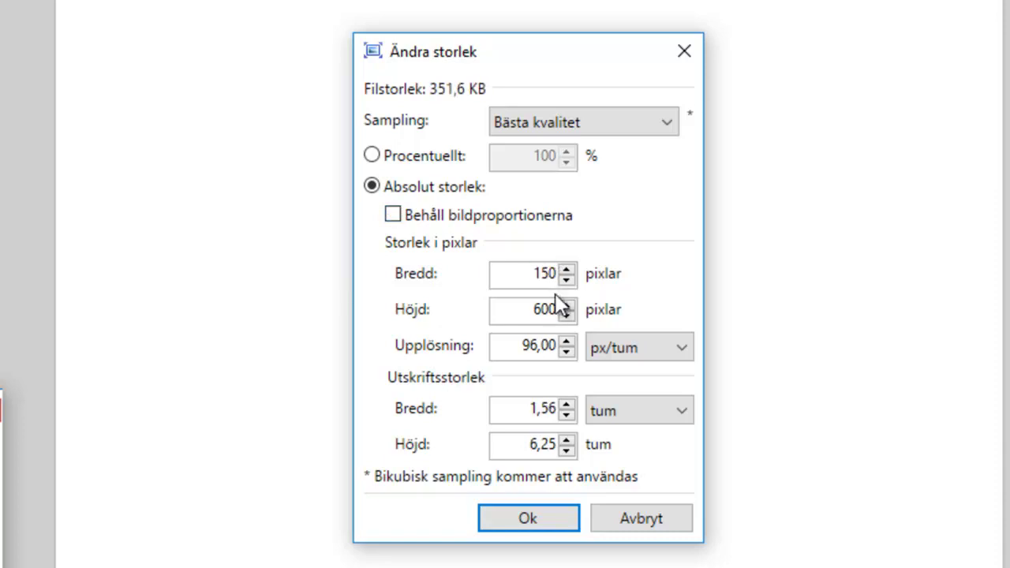
left_click(566, 311)
type("1")
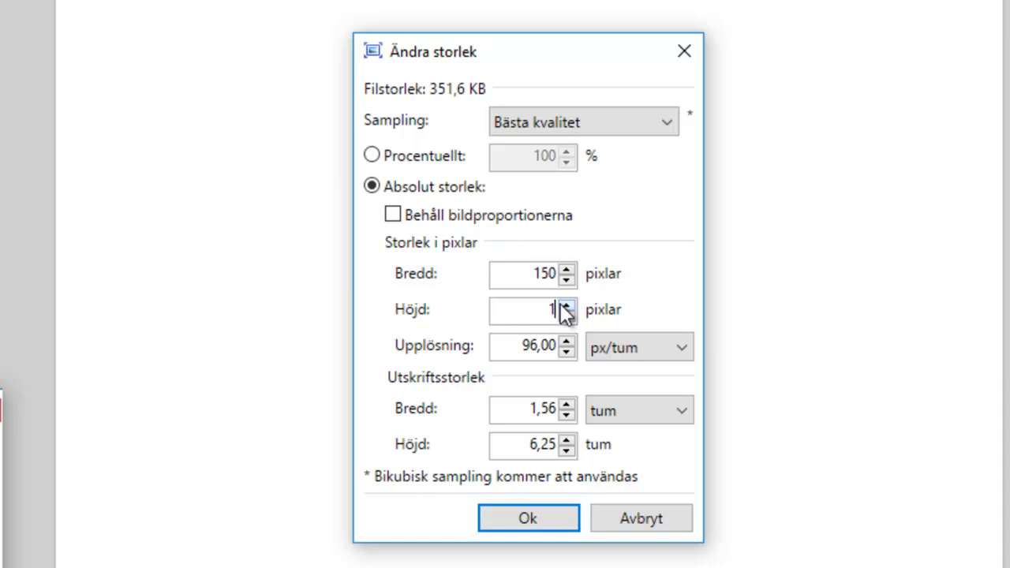
type("50")
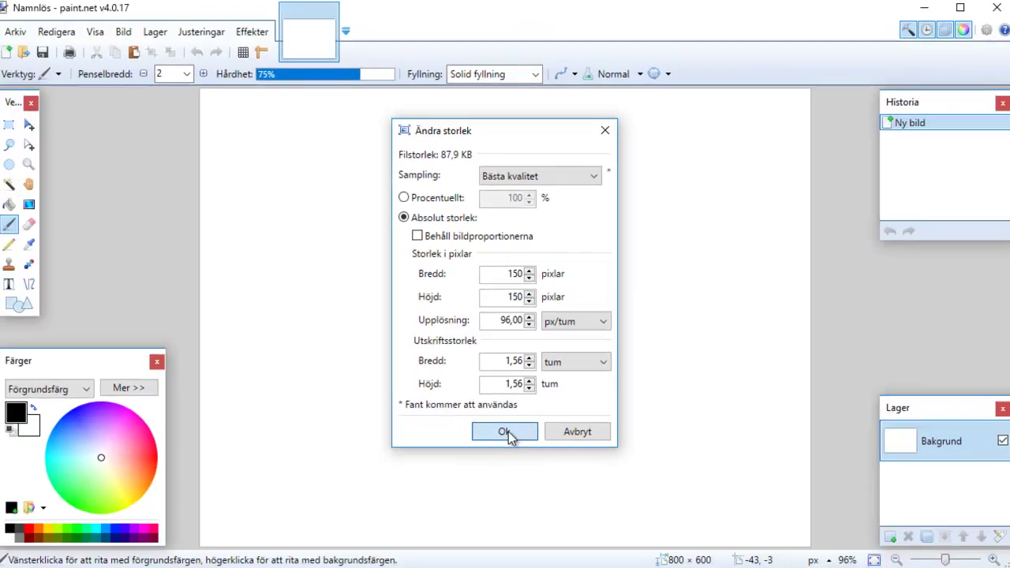
left_click(522, 495)
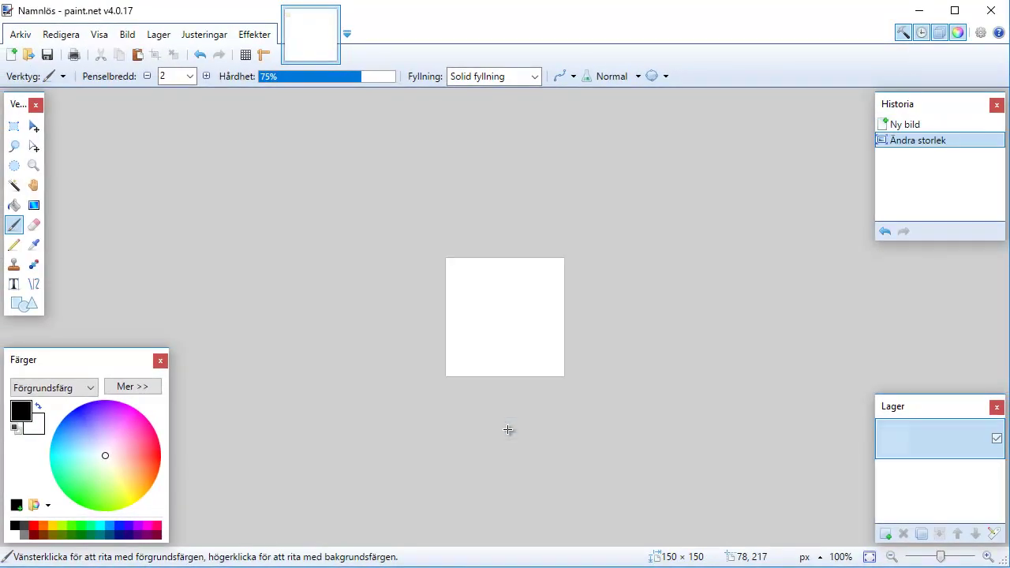
- Set the opacity of the Bakgrund layer to 0 to make the canvas background transparent
left_click(986, 557)
left_click(987, 557)
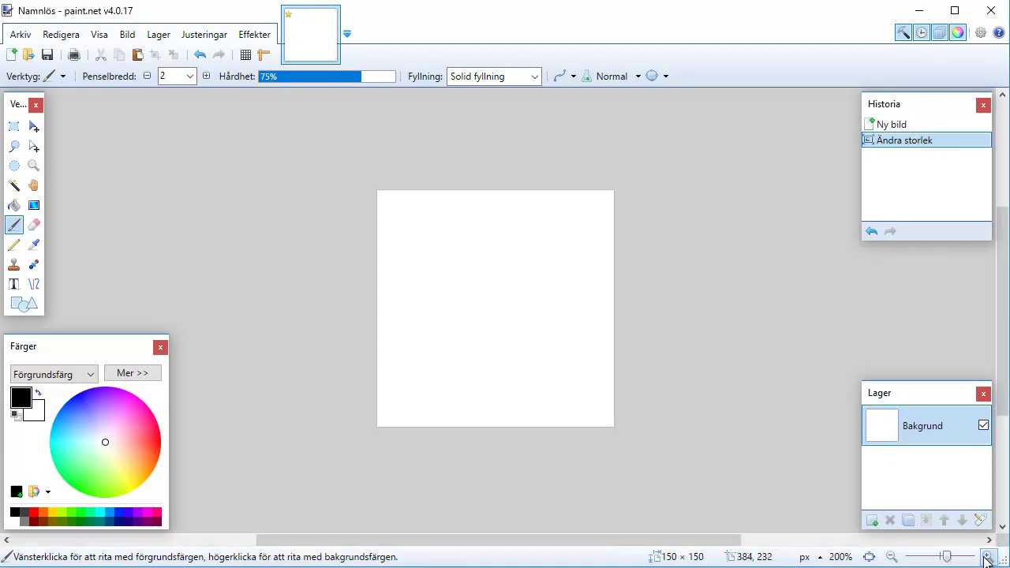
left_click(986, 557)
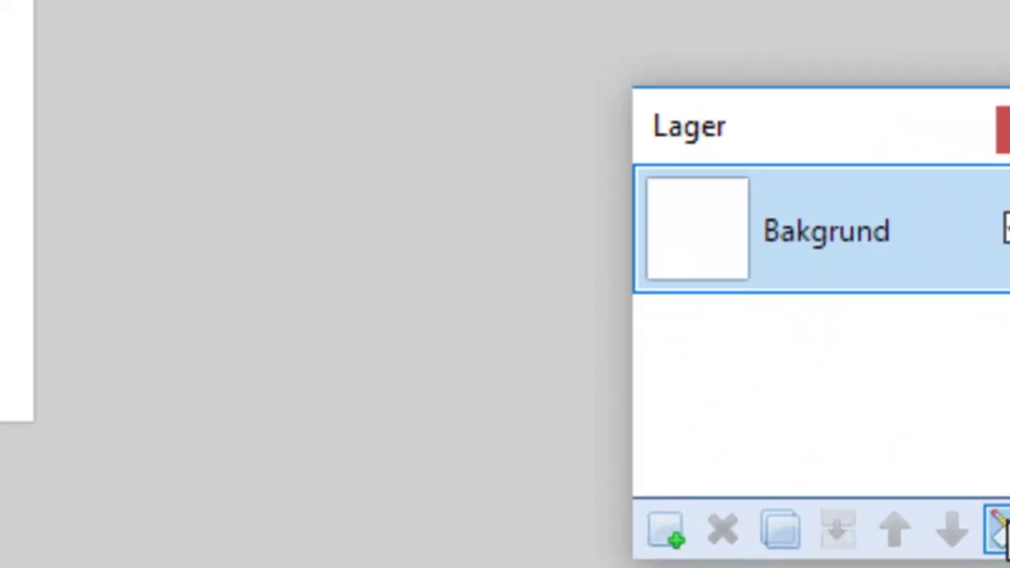
left_click(920, 486)
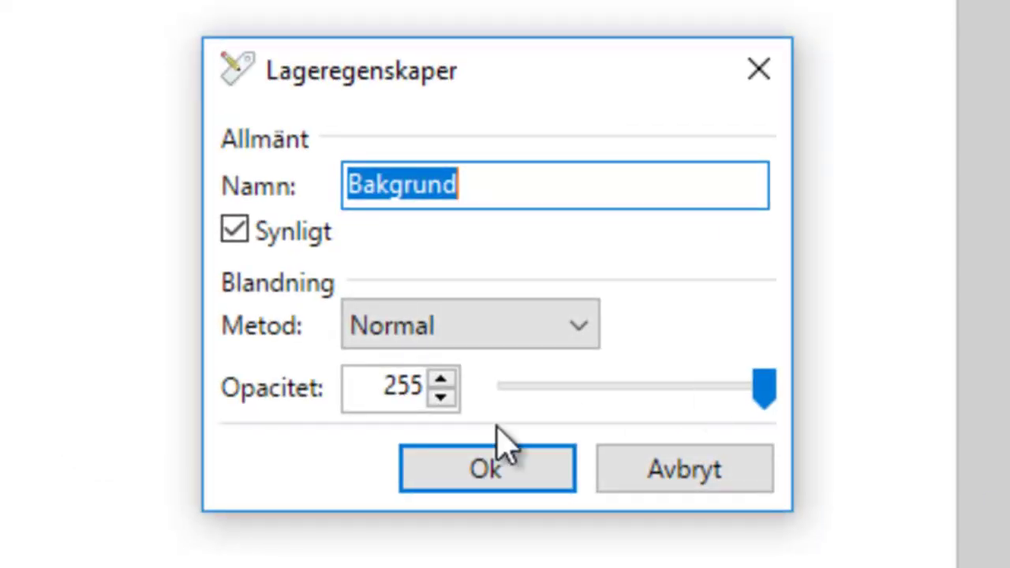
left_click_drag(759, 398, 497, 398)
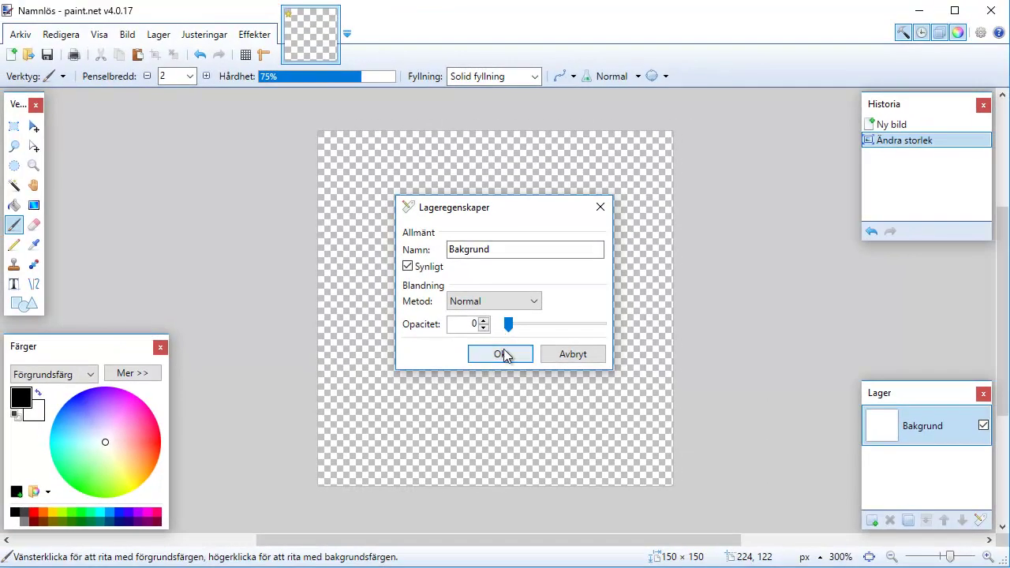
left_click(502, 355)
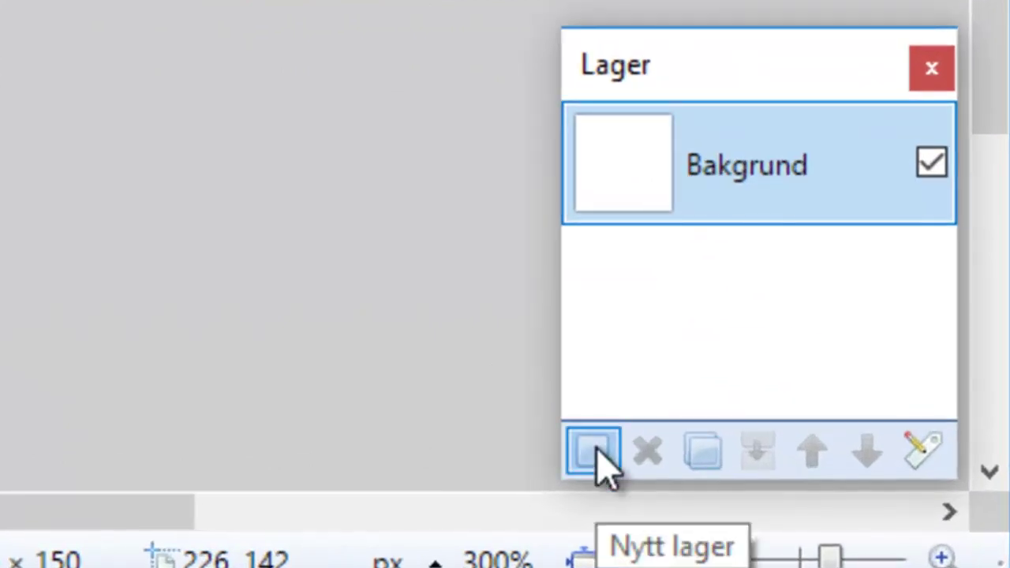
- On a new layer, draw a six-pointed star outline (Sexuddig stjärna) and stretch it until it nearly fills the canvas
left_click(597, 453)
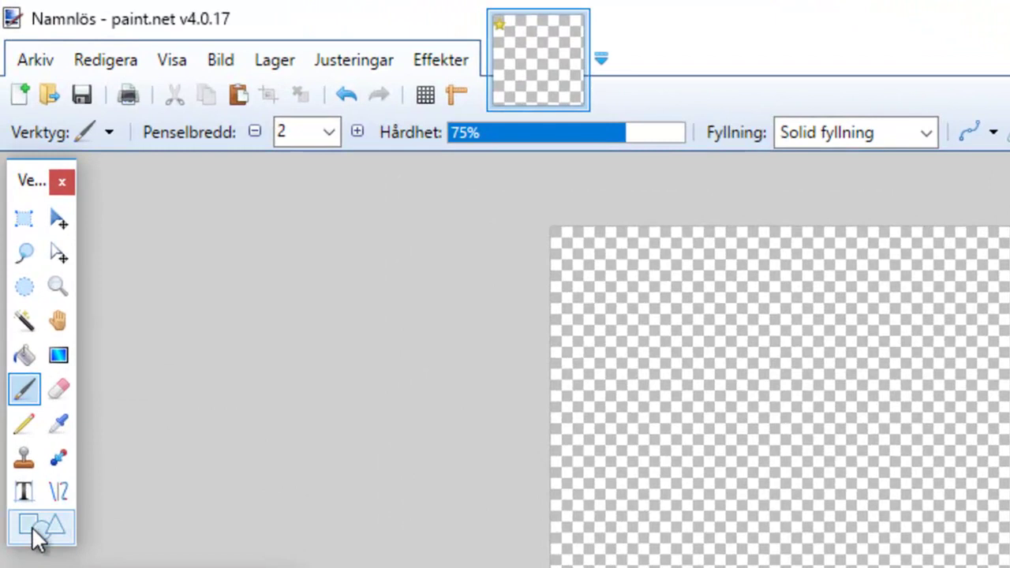
left_click(35, 532)
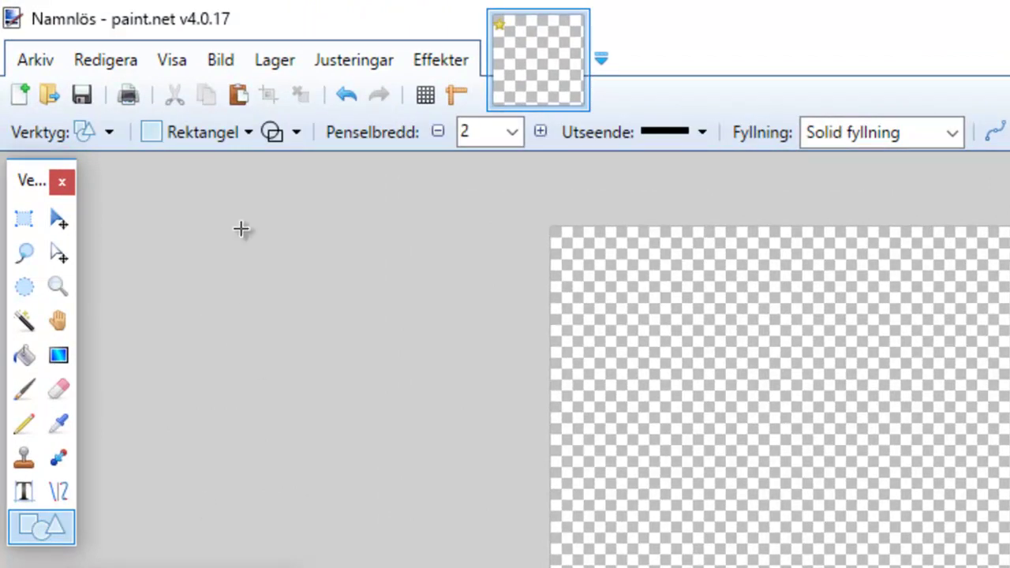
left_click(249, 138)
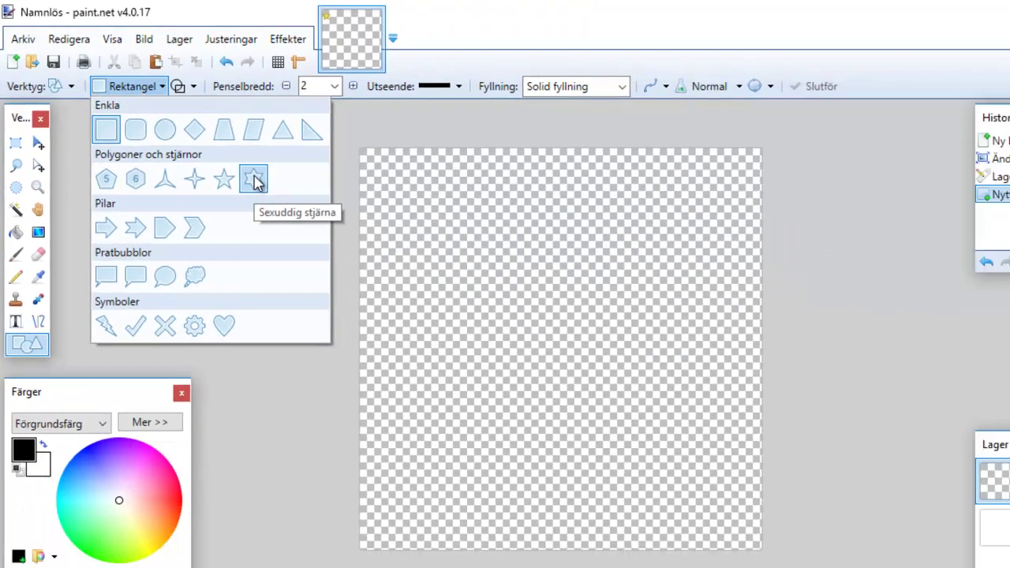
left_click(389, 274)
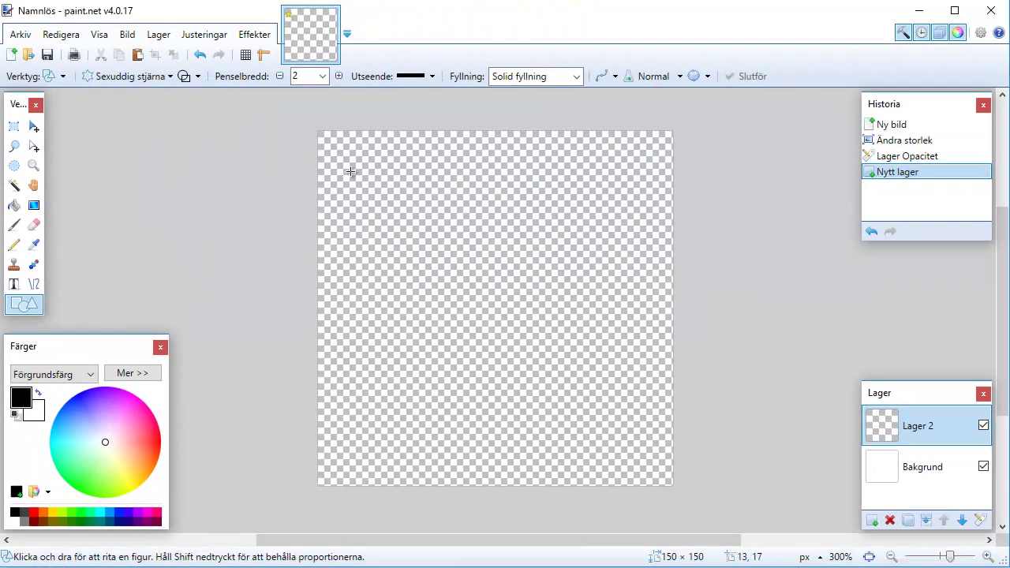
left_click_drag(351, 164, 670, 487)
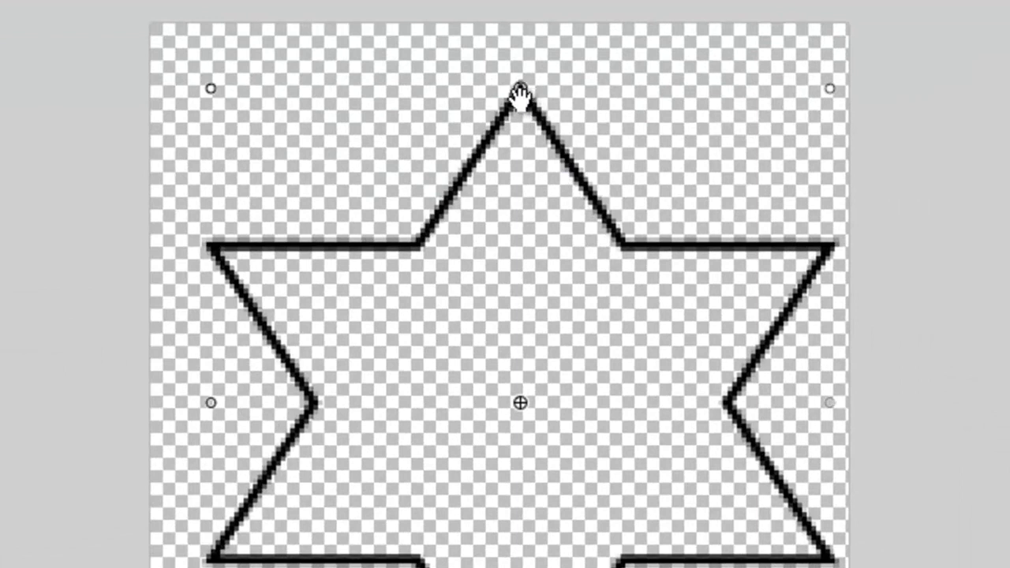
left_click_drag(520, 89, 519, 33)
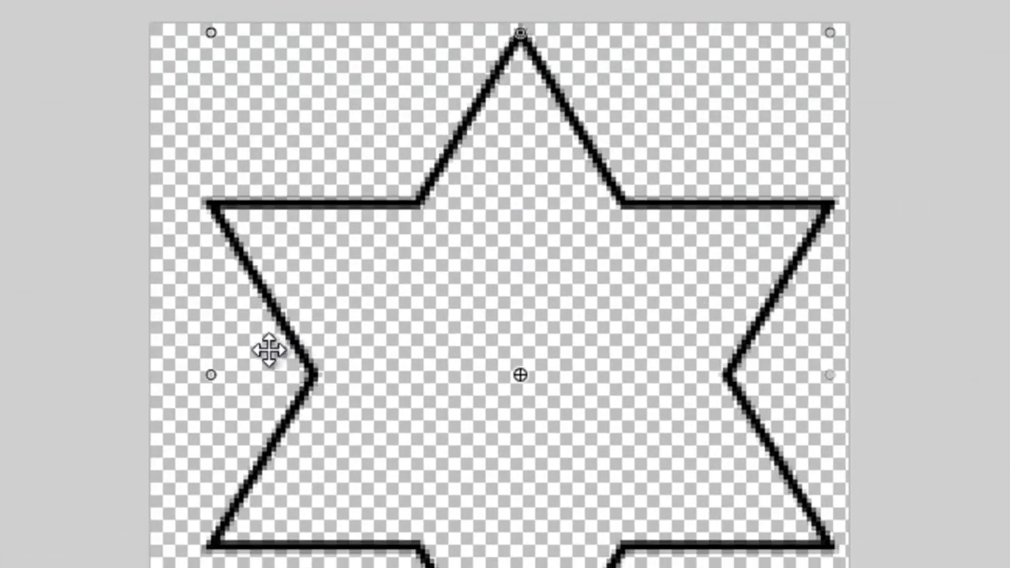
left_click_drag(212, 379, 170, 364)
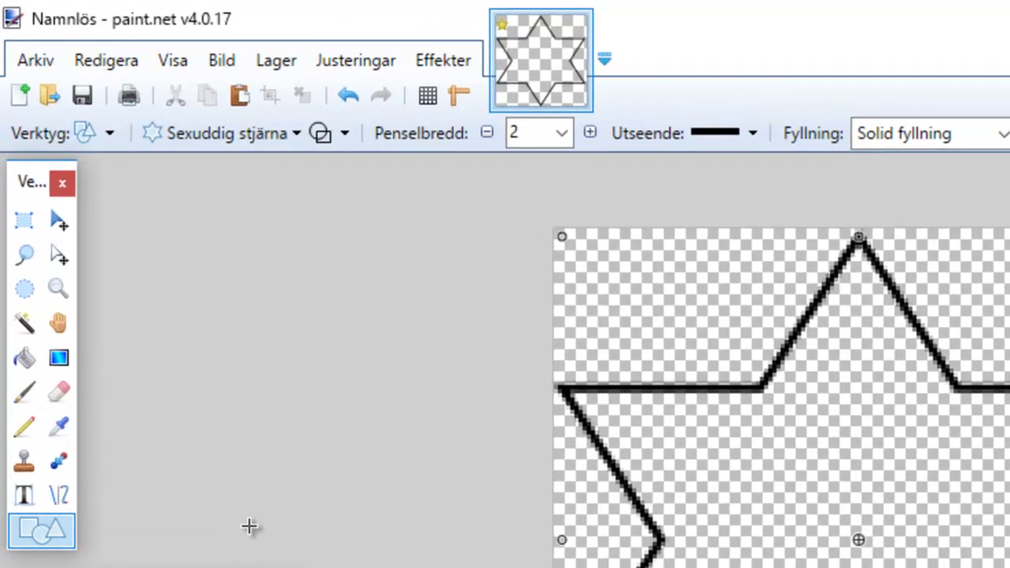
- Fill the inside of the star with orange using the Paint Bucket
left_click(23, 359)
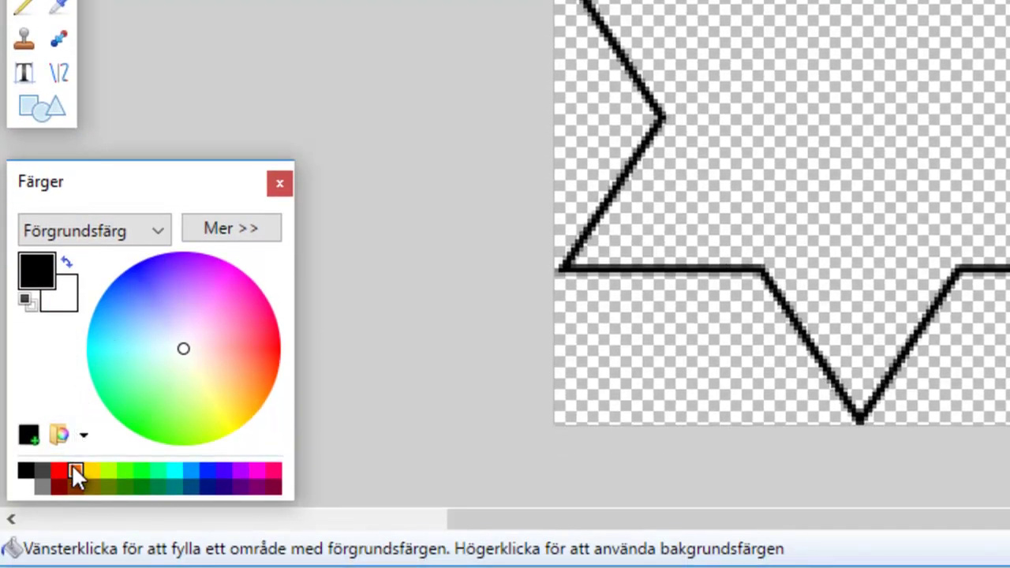
left_click(74, 470)
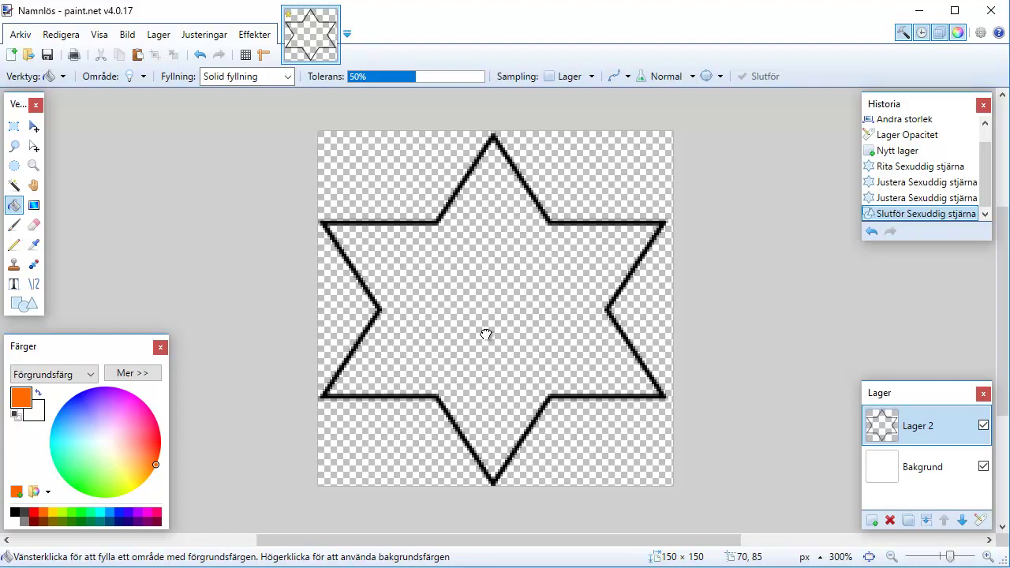
left_click(480, 328)
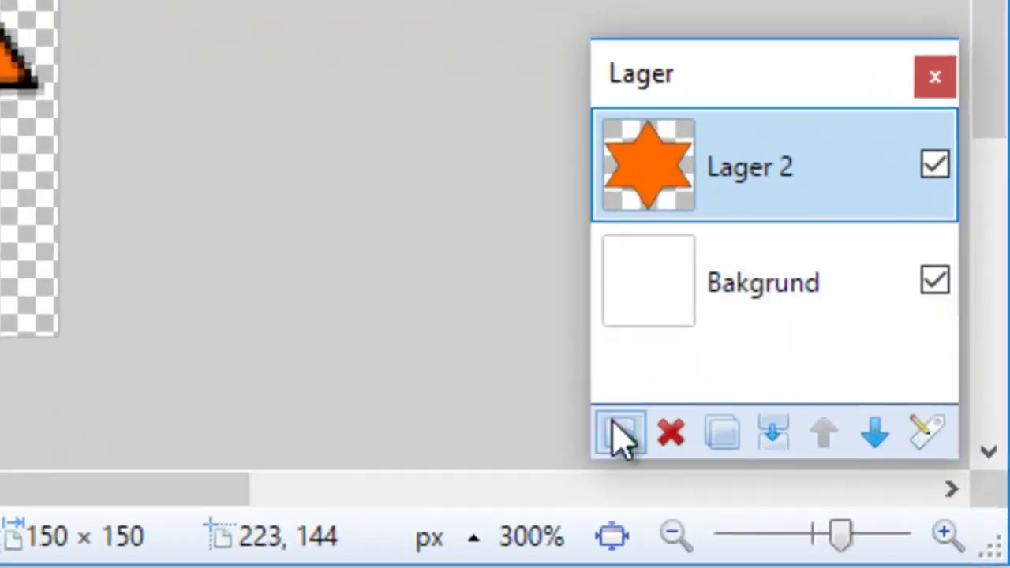
- Add a new layer above the star and set the Text tool to Century Gothic, size 24
left_click(617, 433)
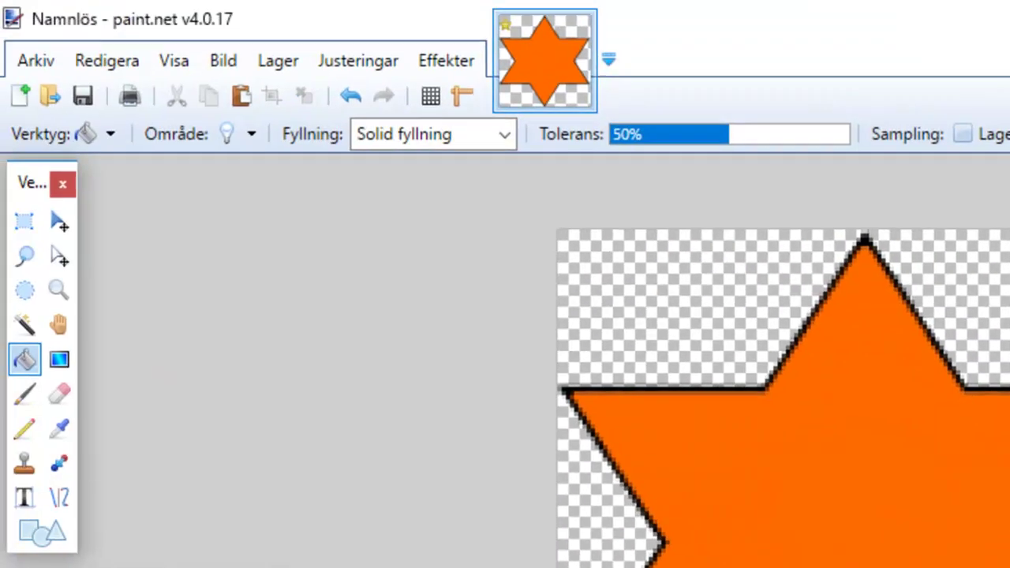
left_click(26, 492)
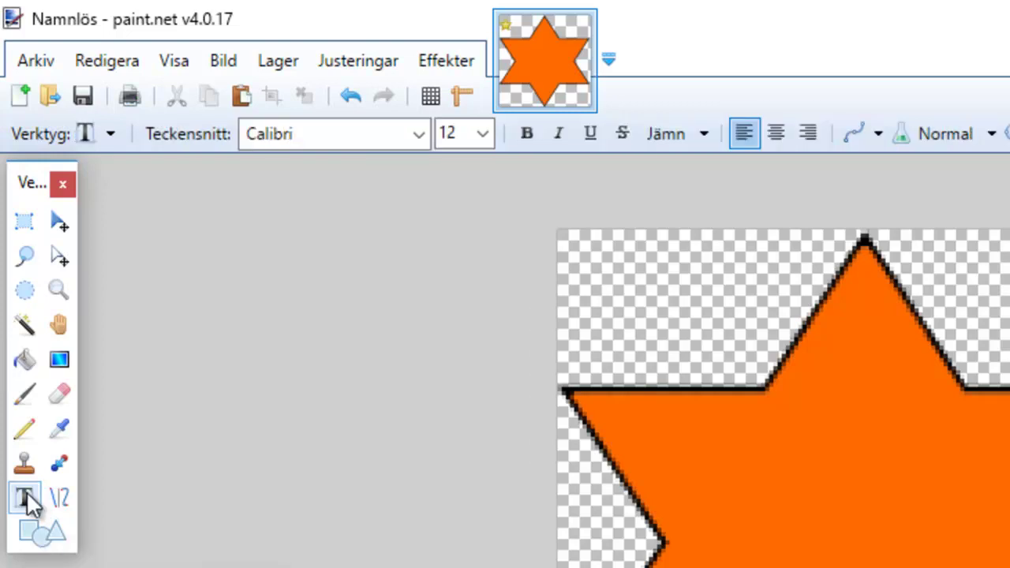
left_click(483, 134)
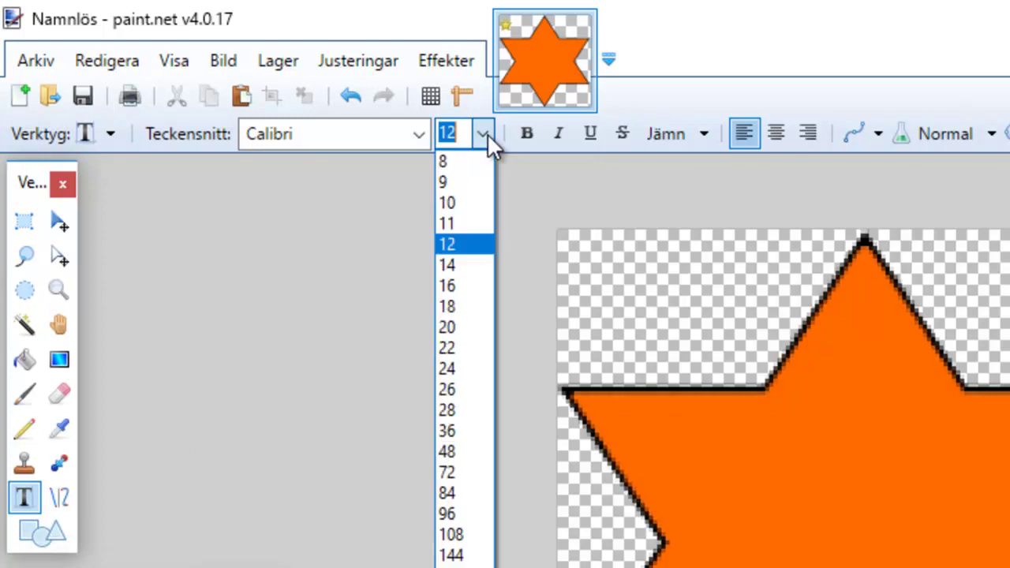
left_click(463, 368)
left_click(417, 130)
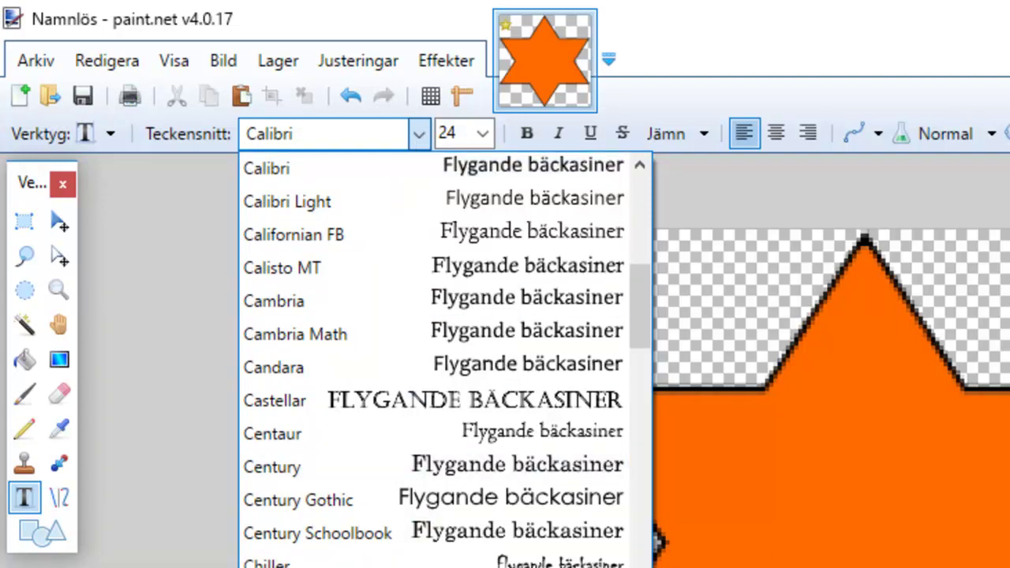
left_click(402, 505)
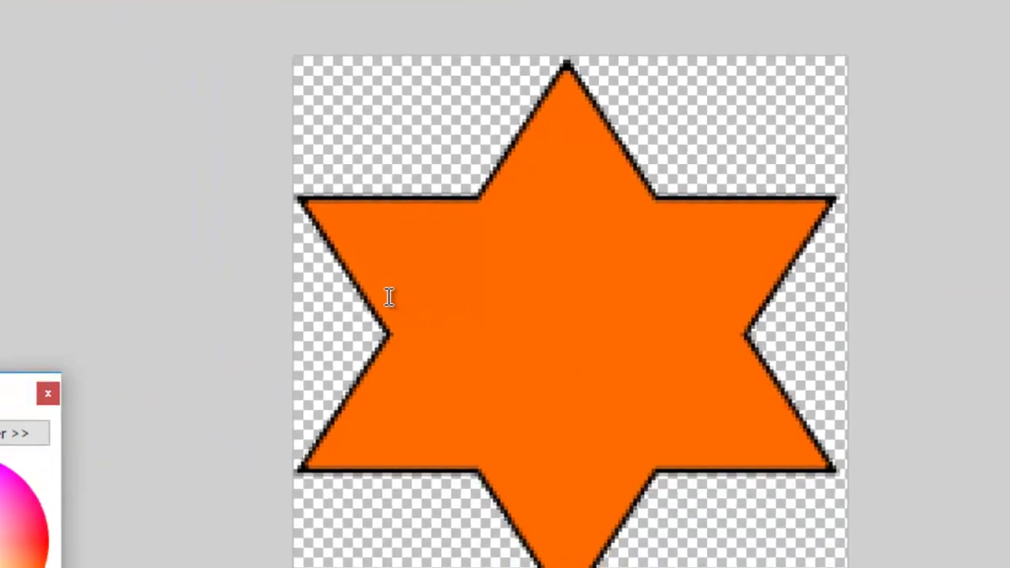
- Write "Star" in green on the orange star and move the text slightly towards the star's centre
left_click(393, 261)
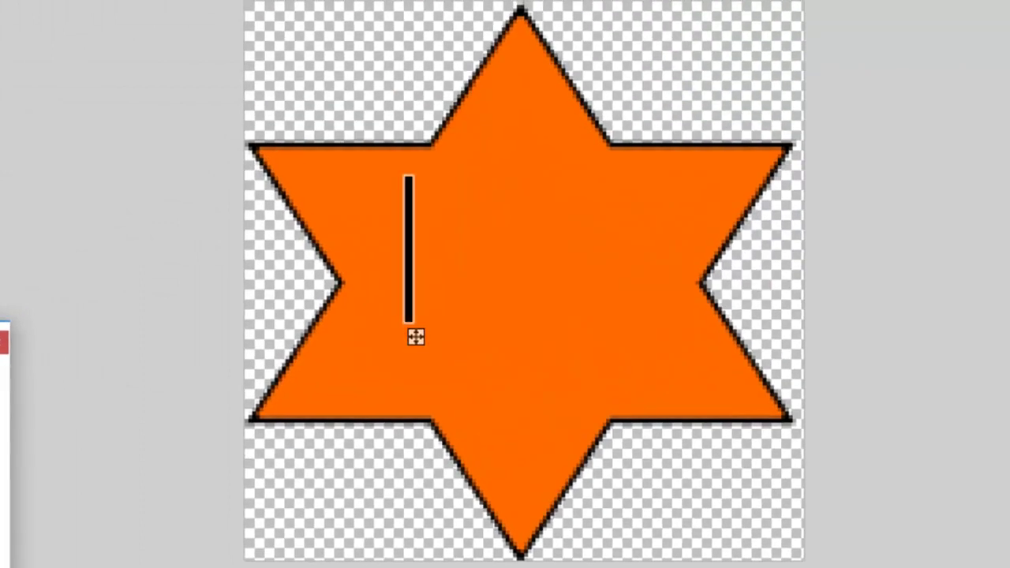
type("Sta")
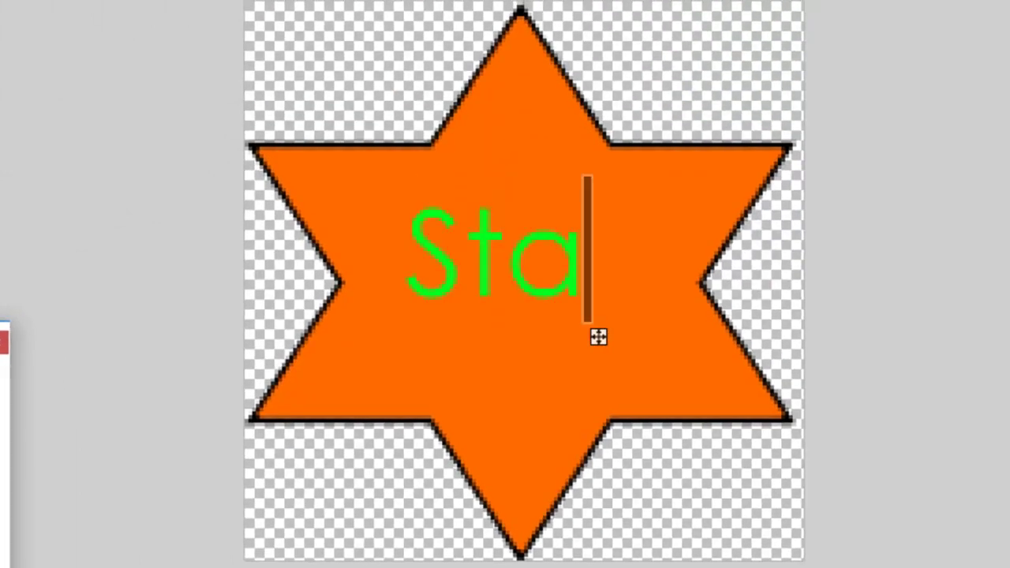
type("r")
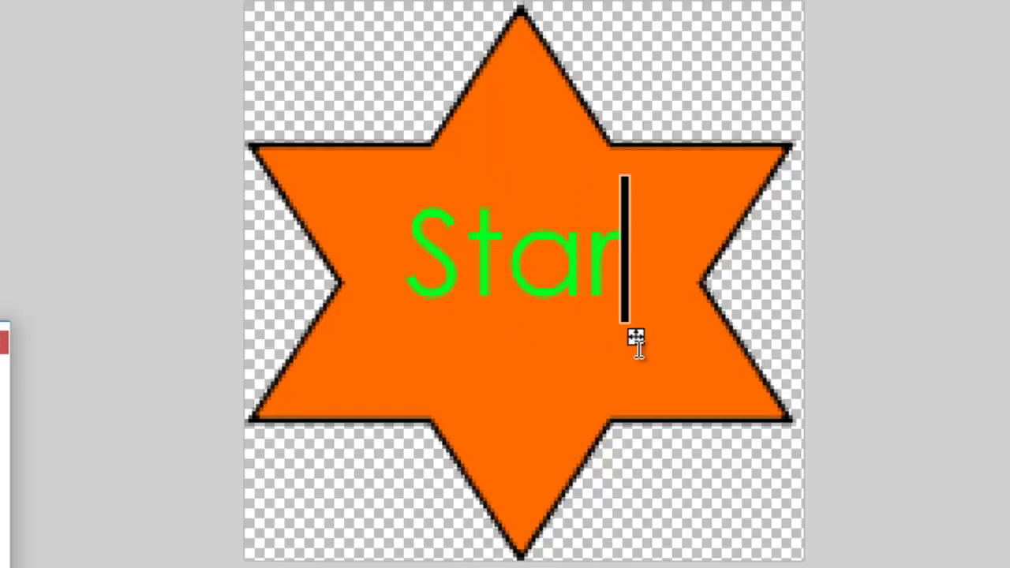
mouse_move(639, 339)
left_mouse_down()
mouse_move(654, 361)
mouse_move(648, 350)
left_mouse_up()
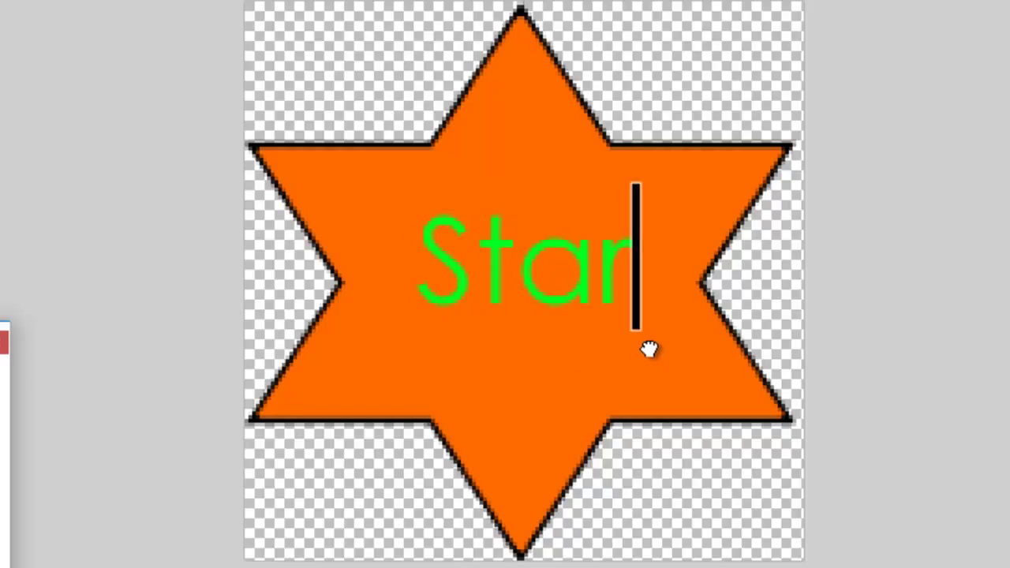
left_click_drag(651, 349, 657, 359)
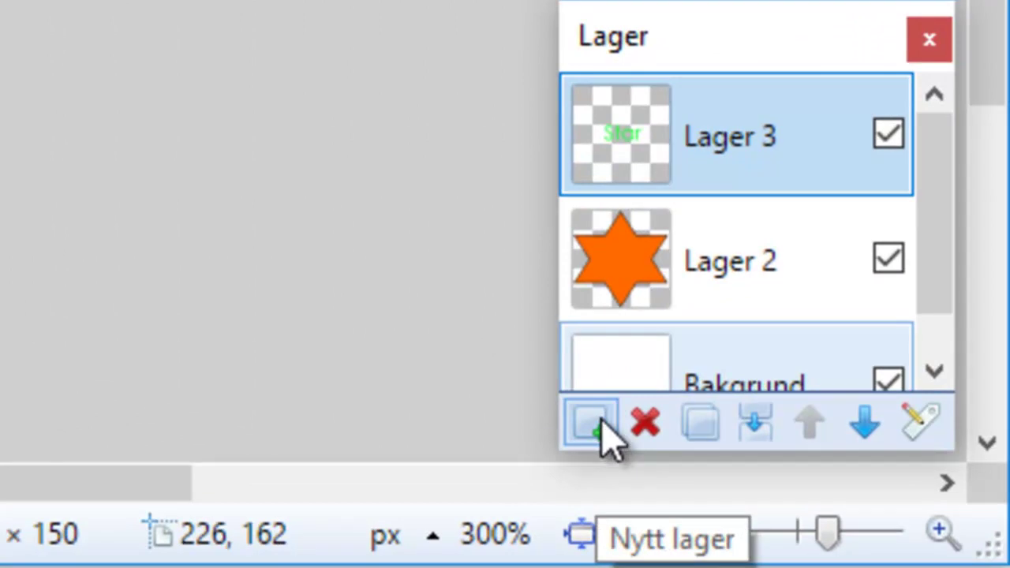
- On another new layer, write "Star" in bold black, slightly above the green text
left_click(599, 424)
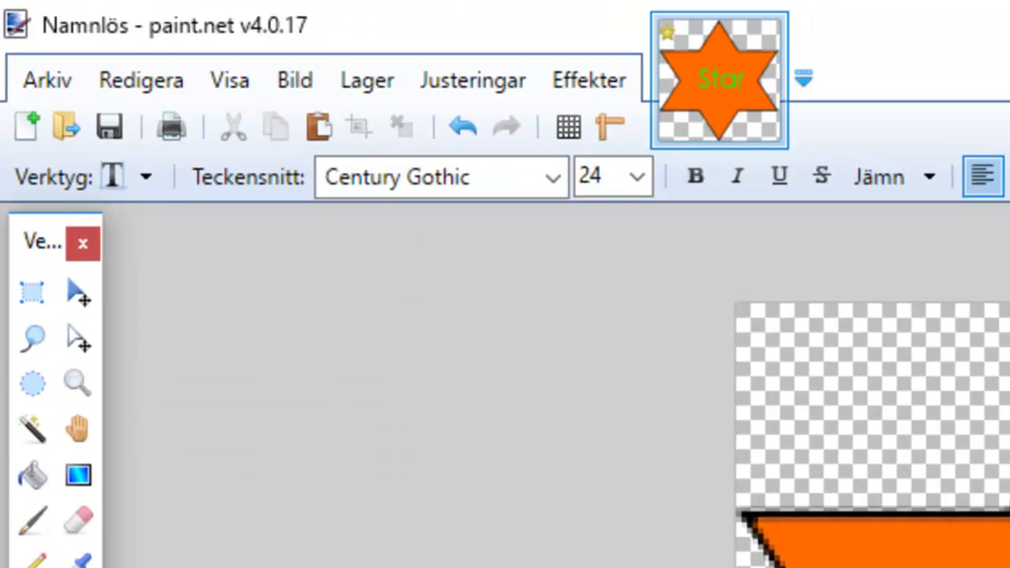
left_click(697, 177)
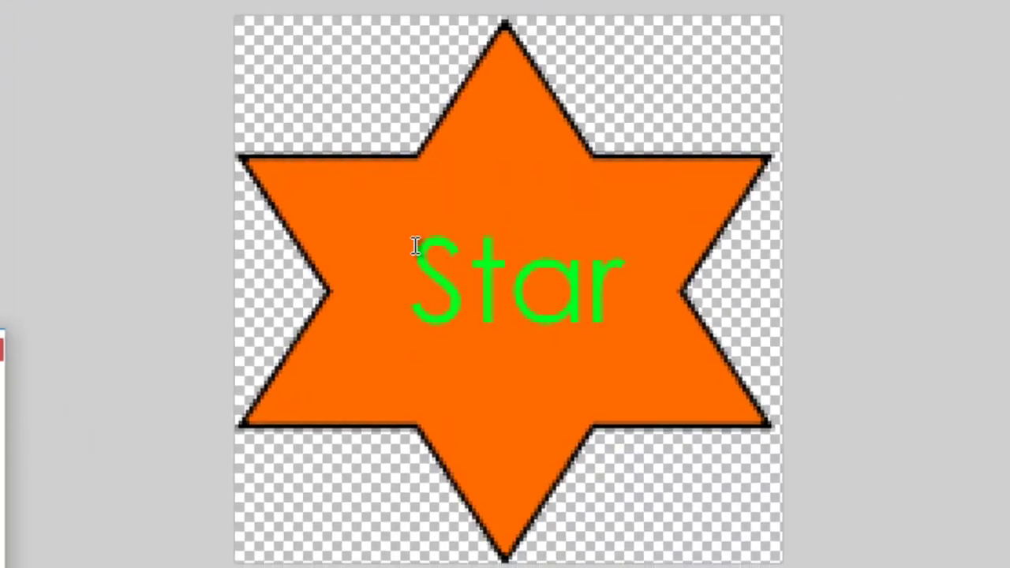
left_click(416, 246)
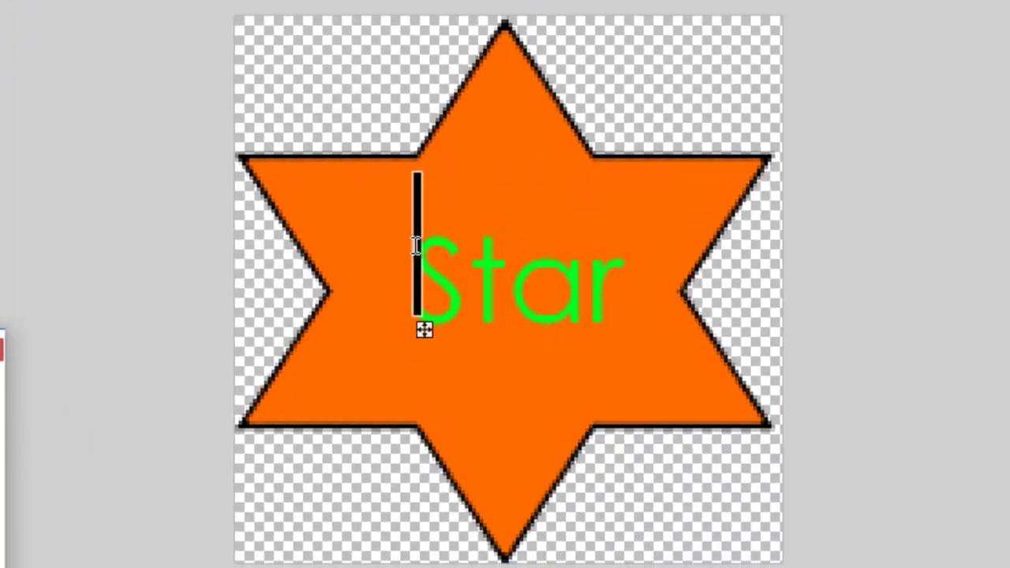
type("S")
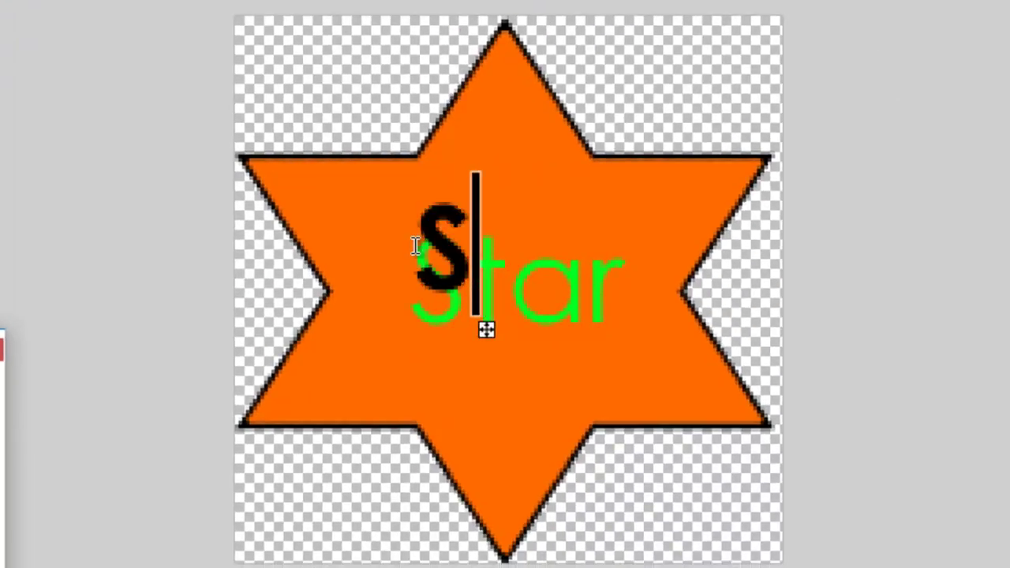
type("ta")
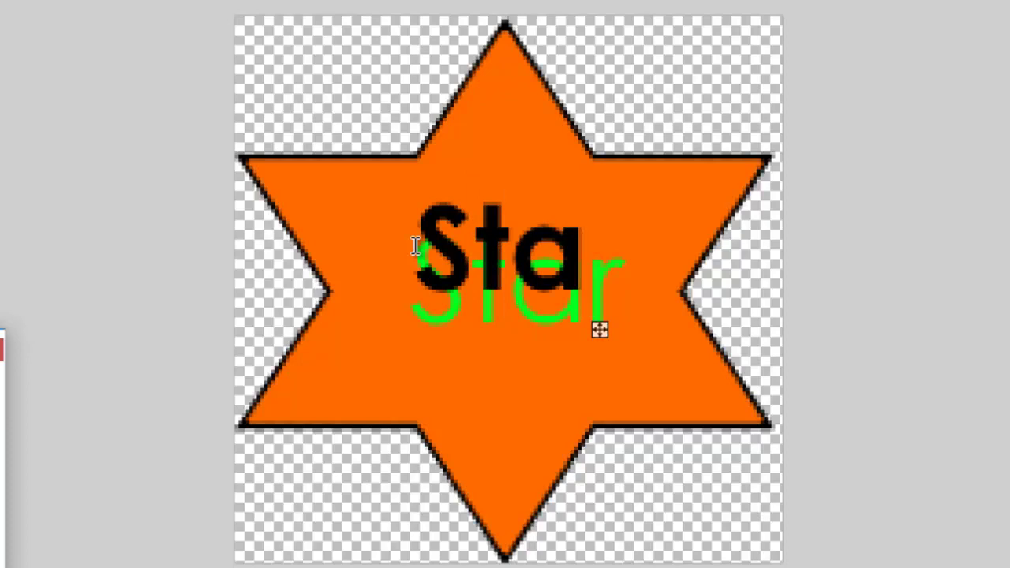
type("r")
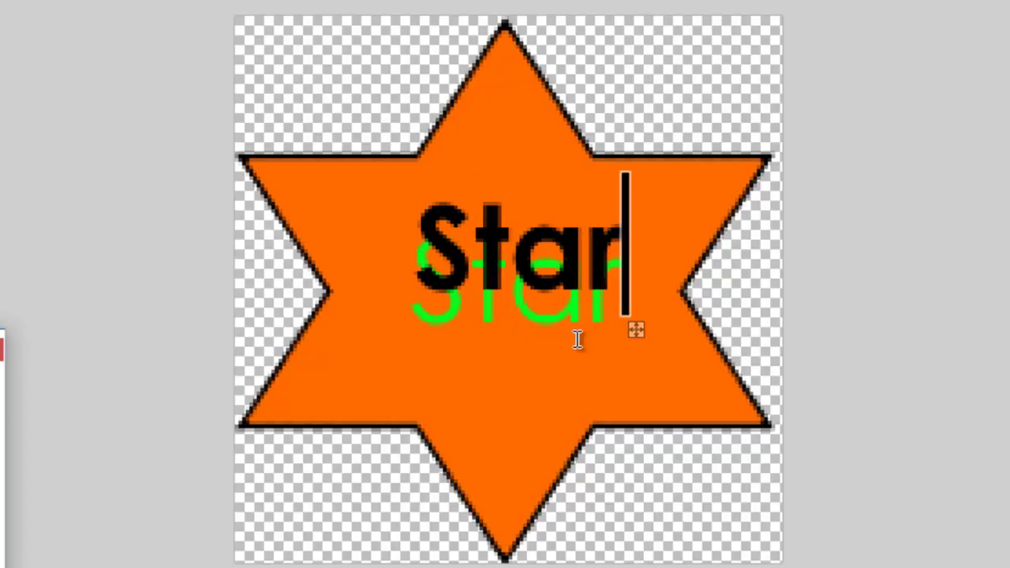
- Move the black "Star" text down onto the green text and place its layer beneath the green text layer
left_click_drag(636, 329, 637, 368)
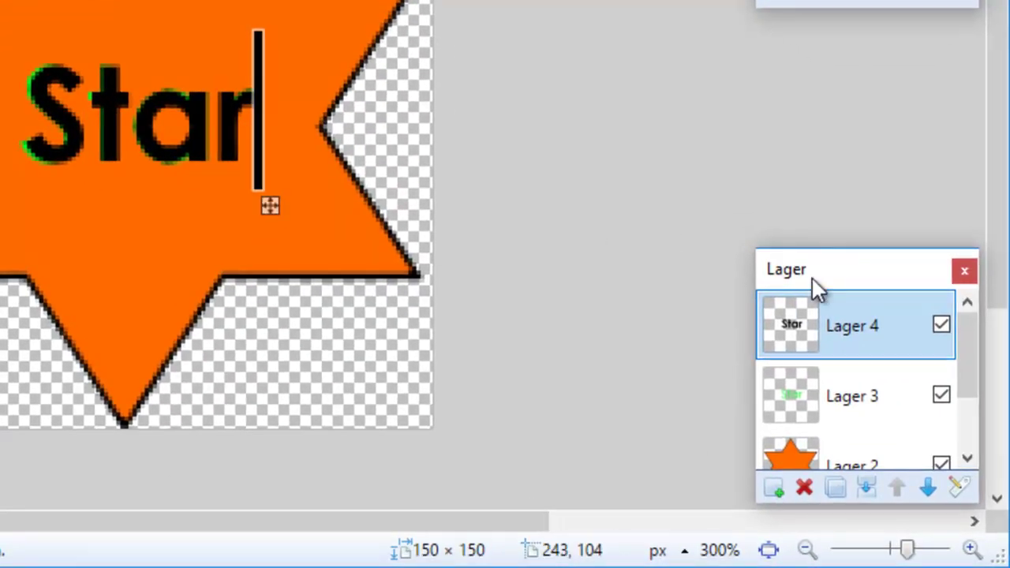
left_click_drag(811, 312, 809, 371)
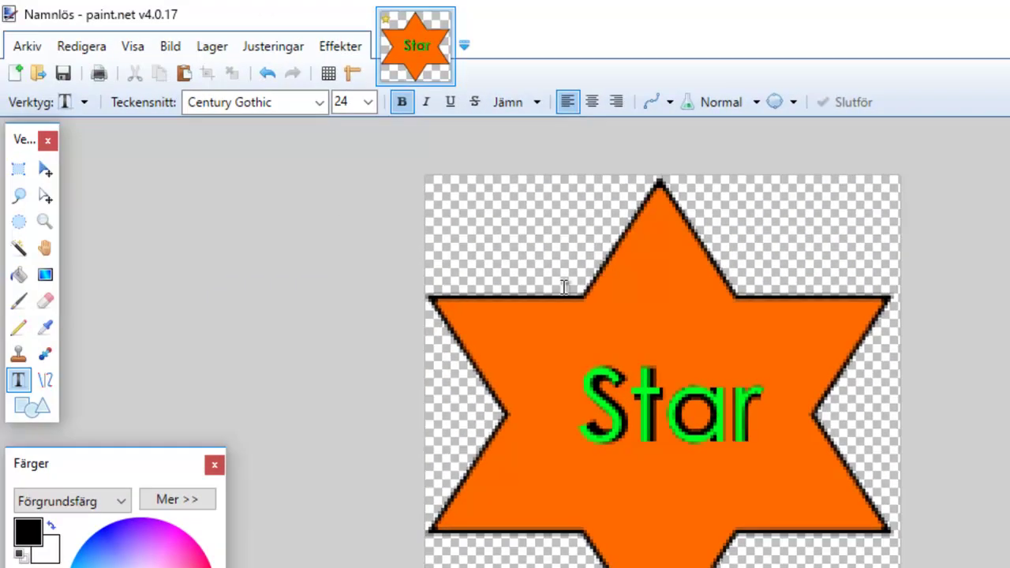
- Apply the Bulge (Utbuktning) distortion to the black text layer with amount 61 and centre 0,11 / -0,04
left_click(331, 48)
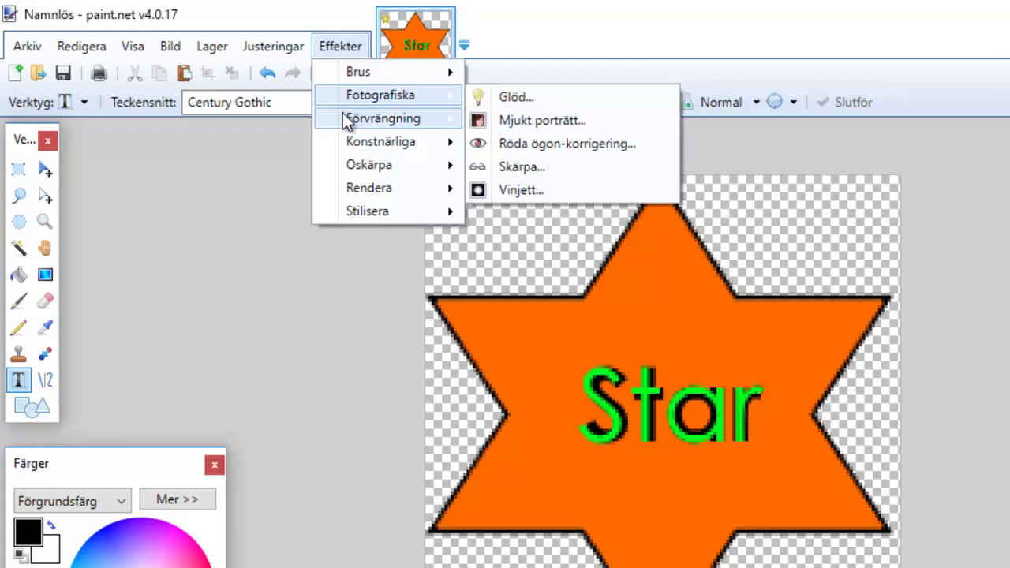
mouse_move(345, 121)
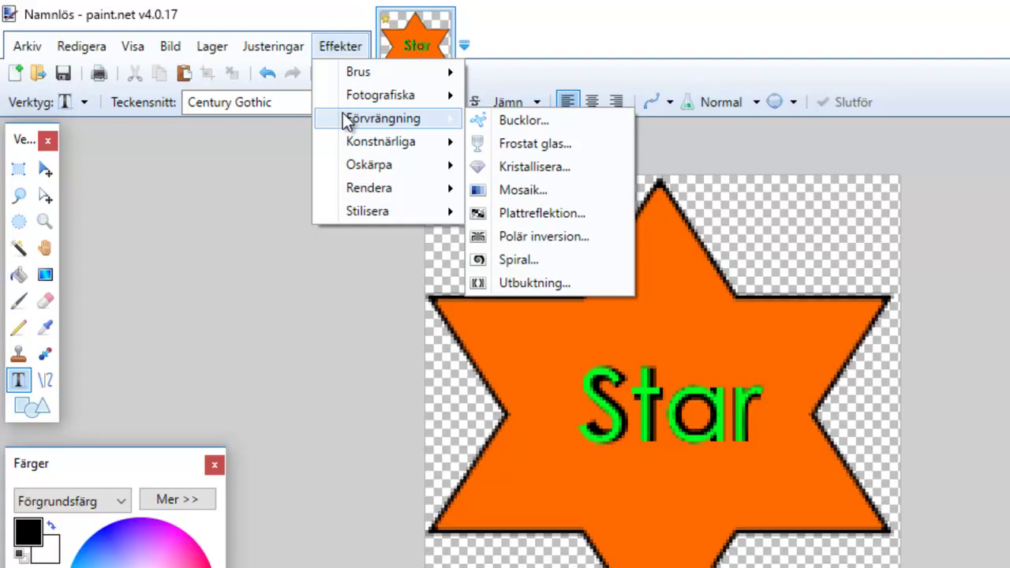
left_click(505, 285)
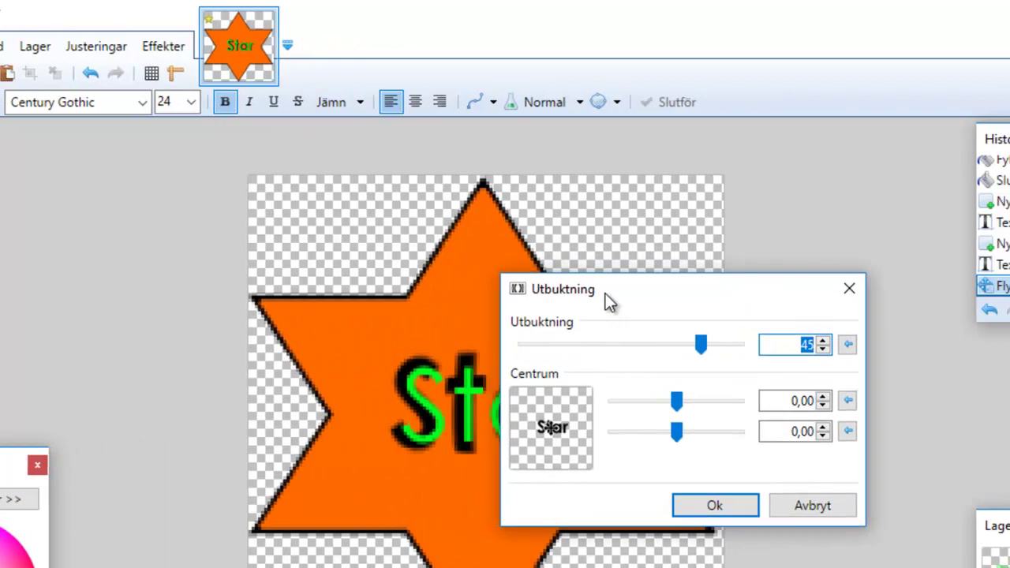
left_click_drag(605, 294, 748, 315)
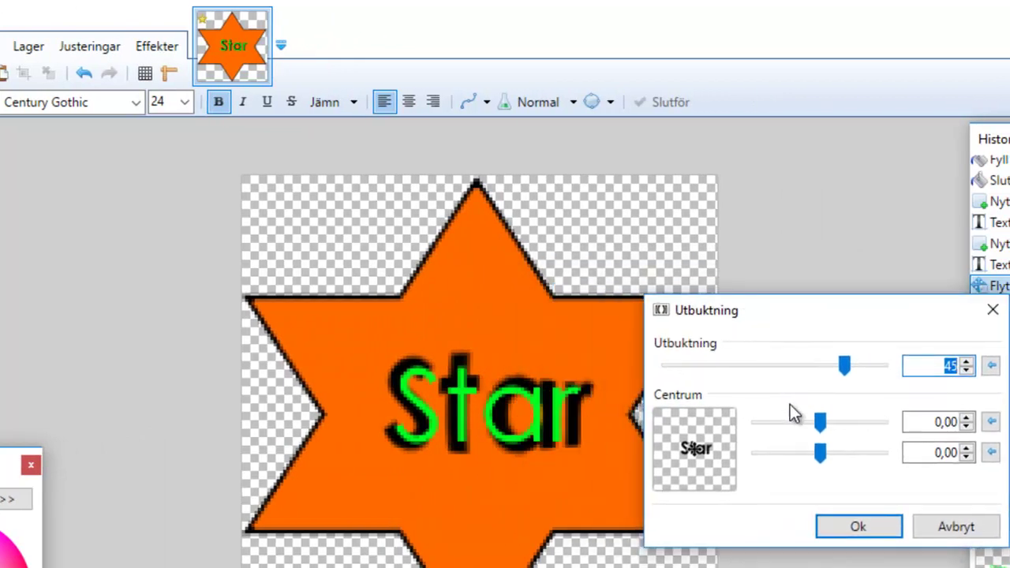
left_click_drag(694, 450, 695, 450)
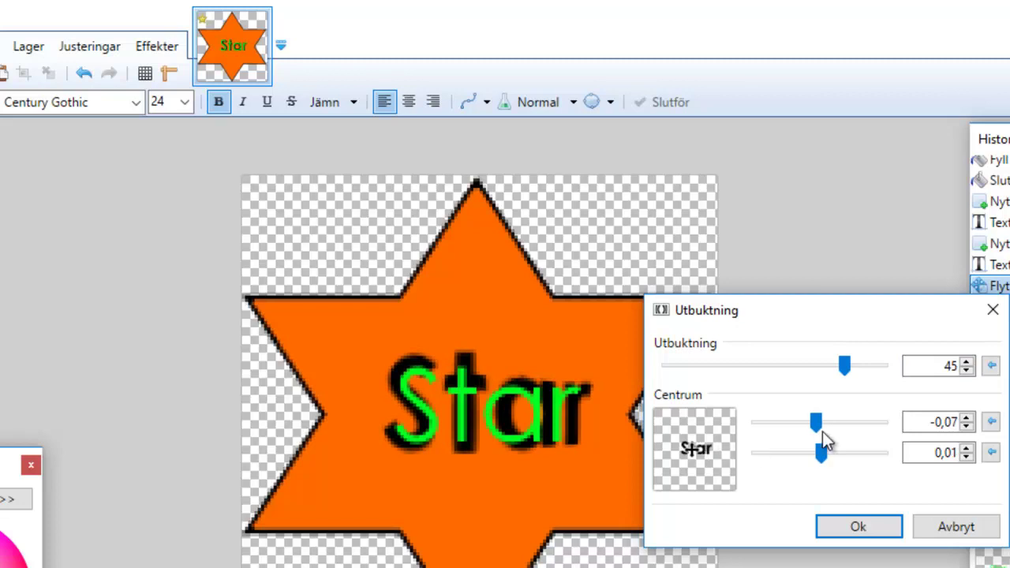
left_click_drag(817, 424, 821, 454)
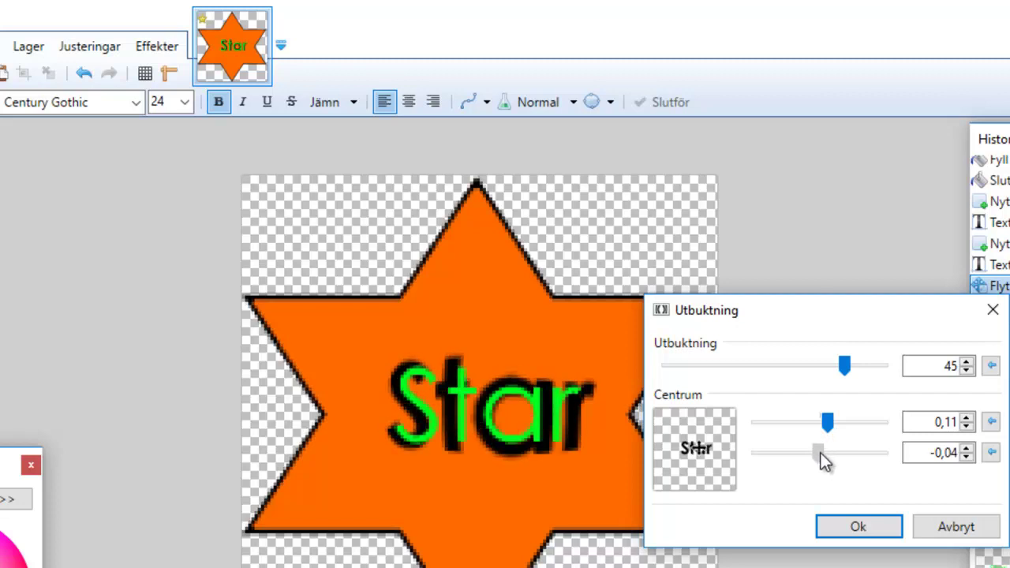
mouse_move(845, 367)
left_mouse_down()
mouse_move(834, 366)
mouse_move(854, 366)
left_mouse_up()
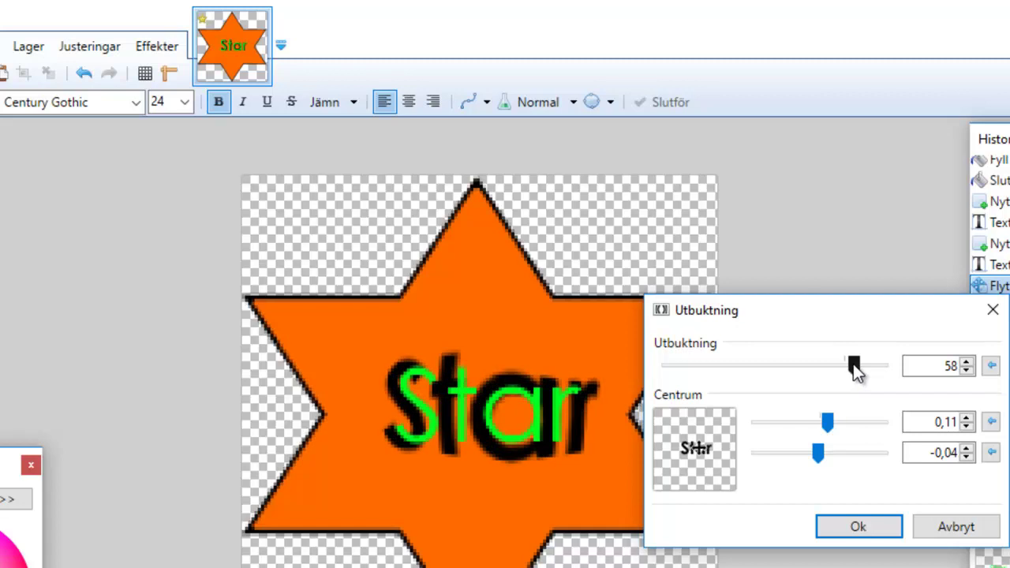
left_click_drag(853, 367, 840, 366)
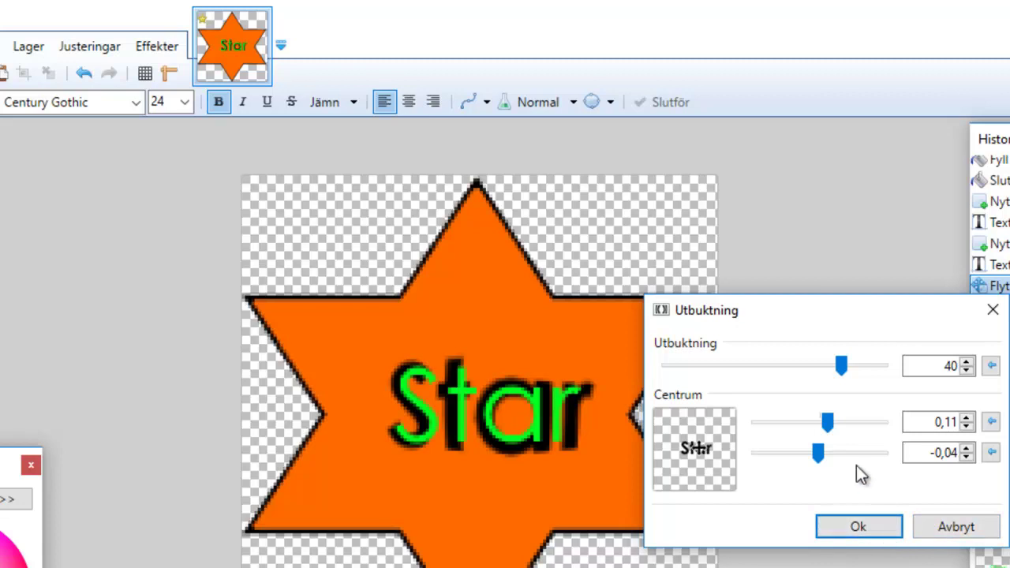
left_click_drag(846, 370, 858, 368)
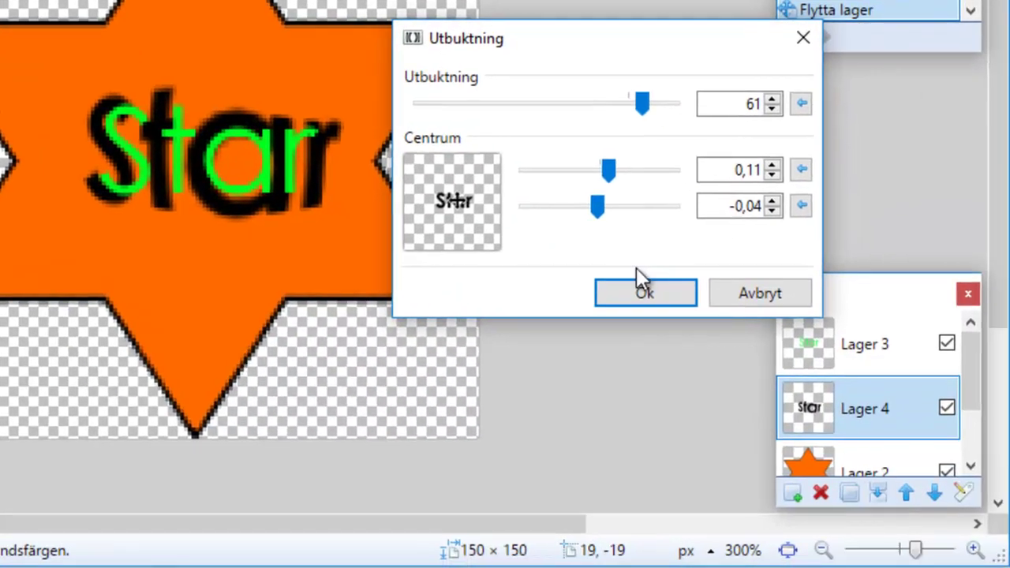
left_click(689, 345)
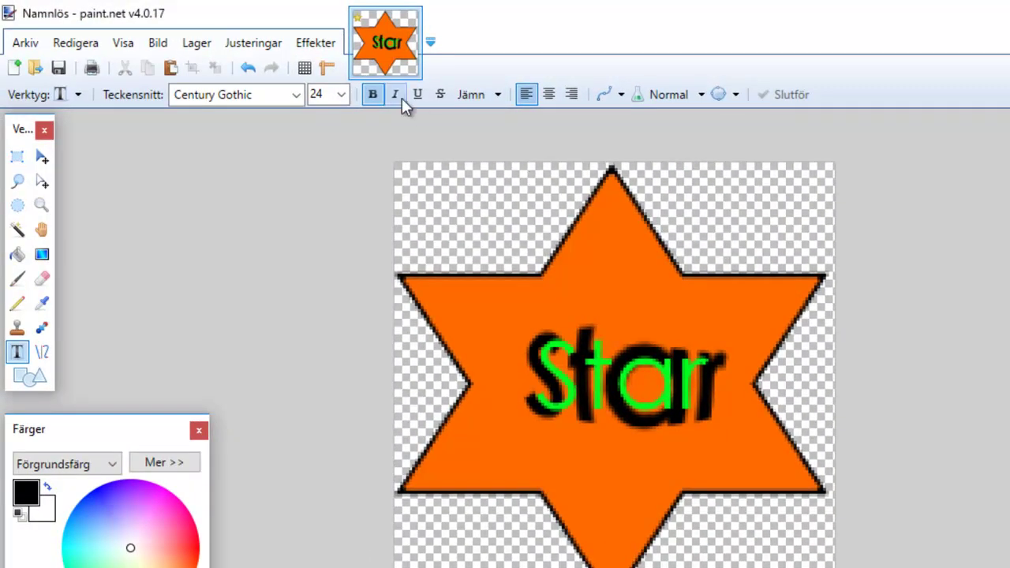
- Apply the same Bulge distortion to the green text layer, with amount 61 and centre 0,11 / -0,04
left_click(317, 45)
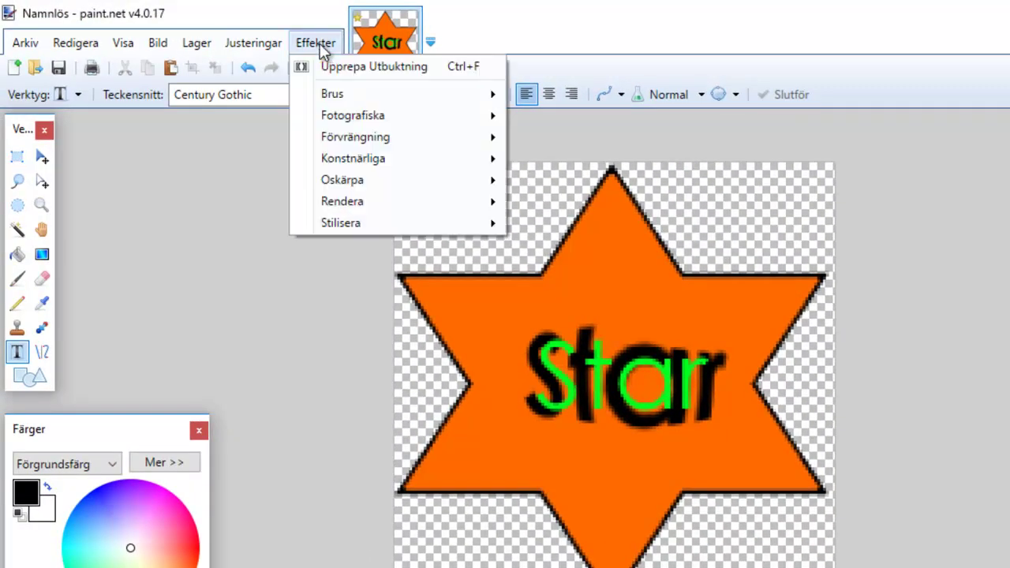
mouse_move(331, 138)
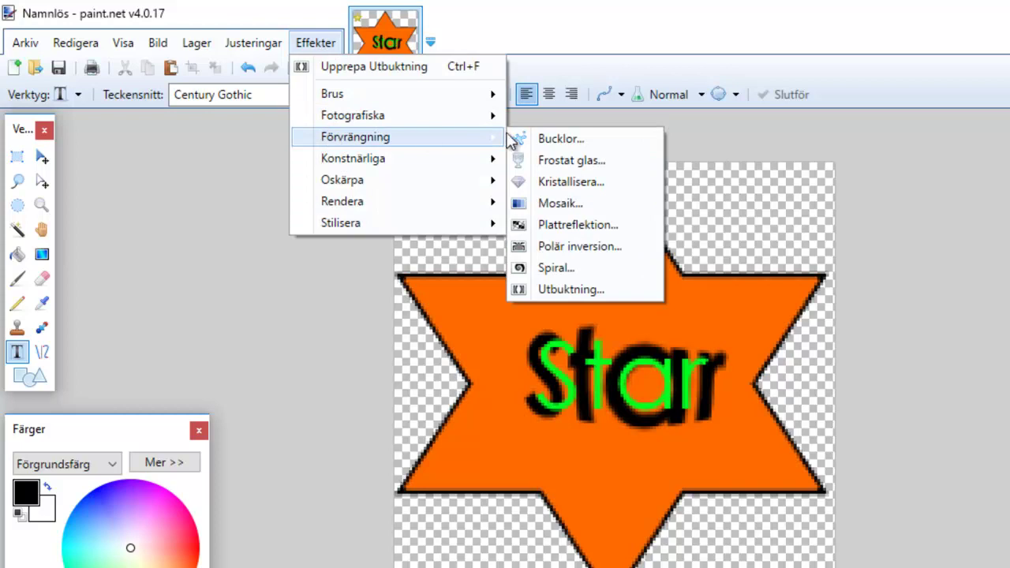
left_click(570, 290)
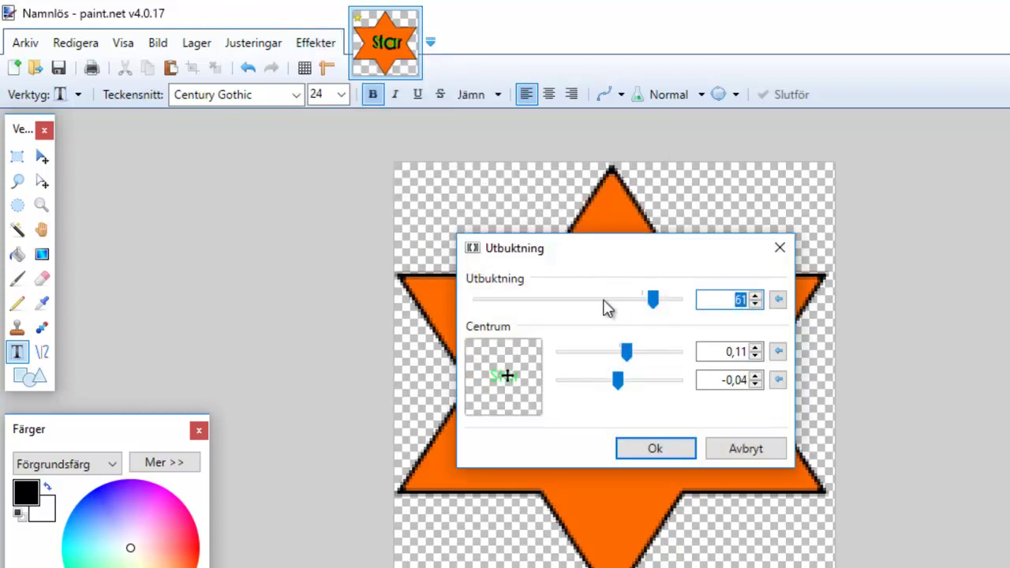
left_click_drag(597, 249, 915, 271)
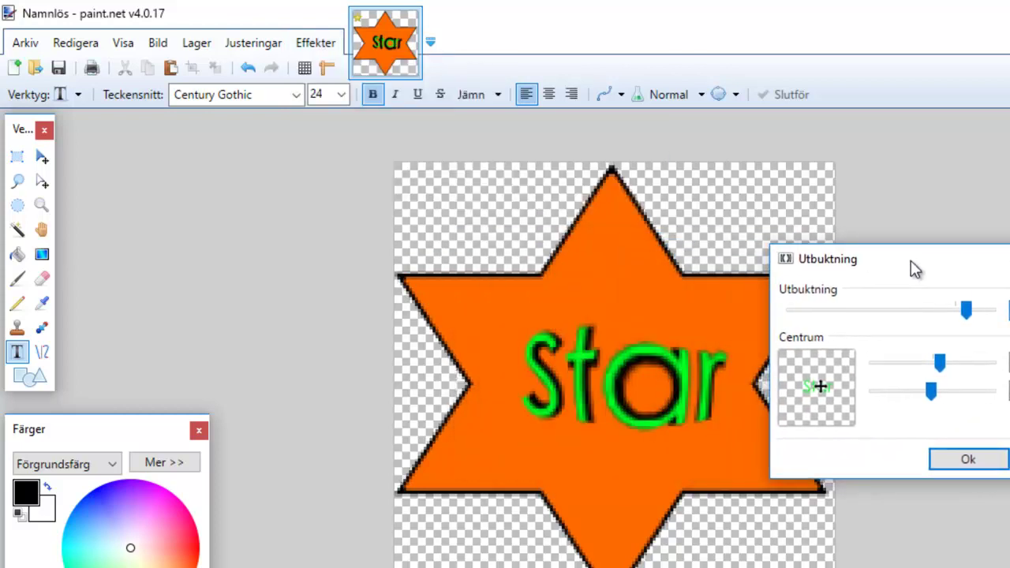
left_click(969, 464)
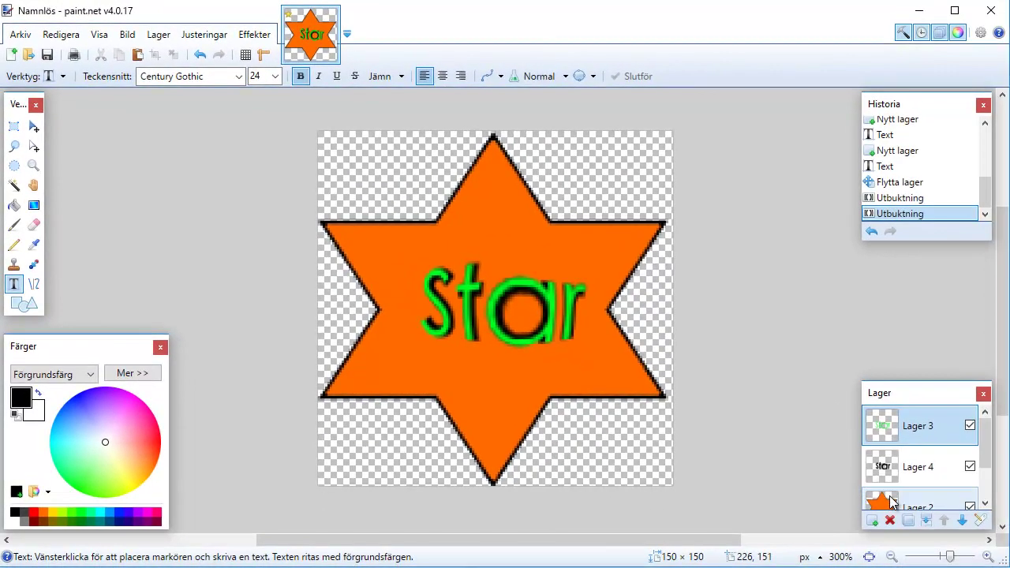
- Apply a slight Bulge to the orange star layer, Lager 2, with amount 7 and centre 0,30 / -0,09
left_click(891, 501)
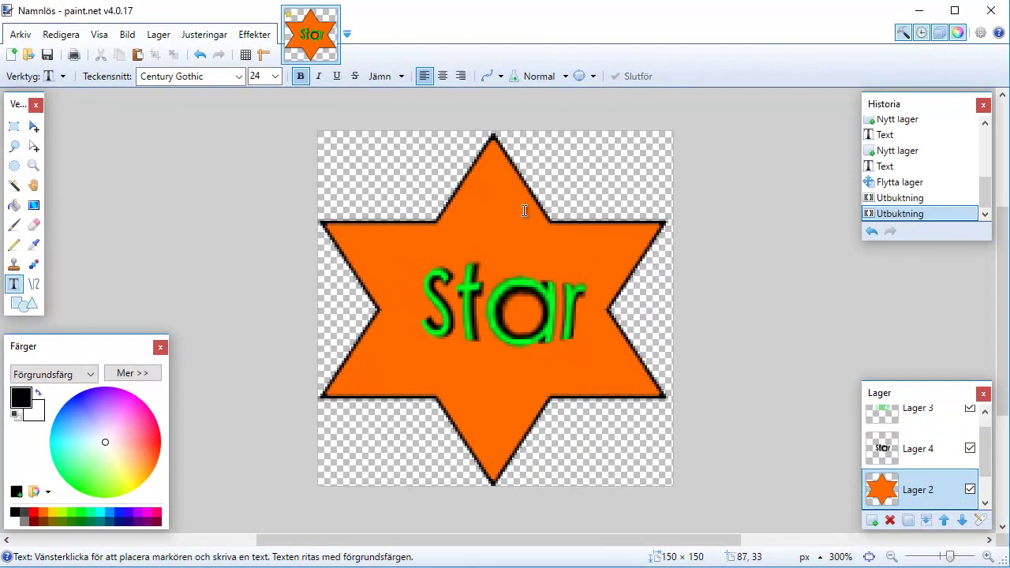
left_click(249, 40)
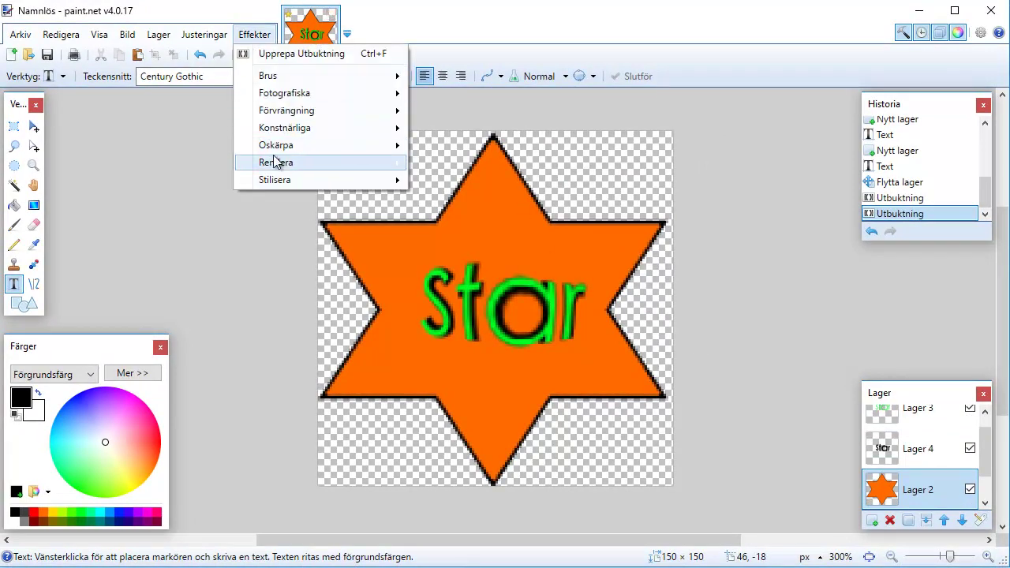
mouse_move(278, 96)
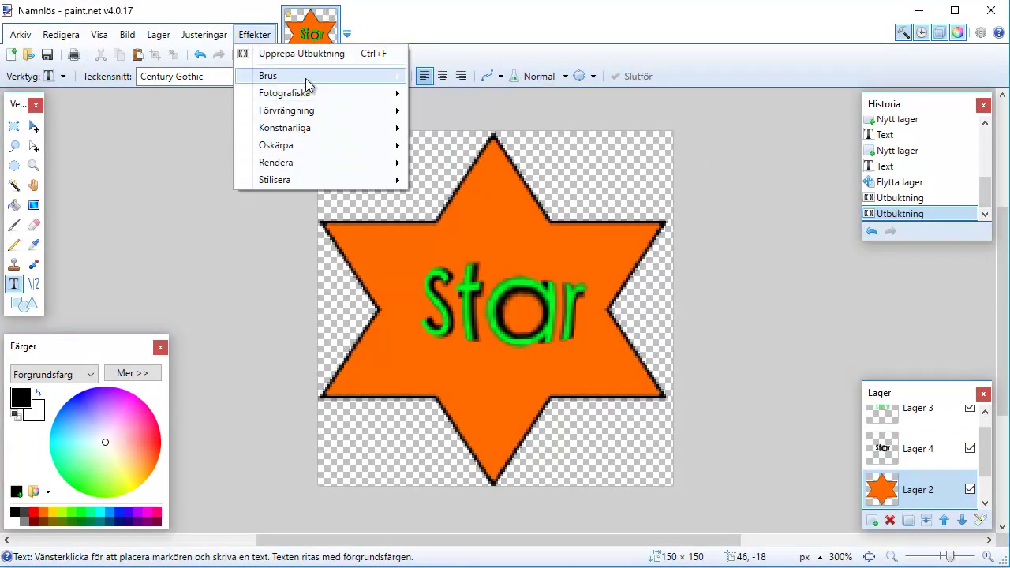
mouse_move(324, 134)
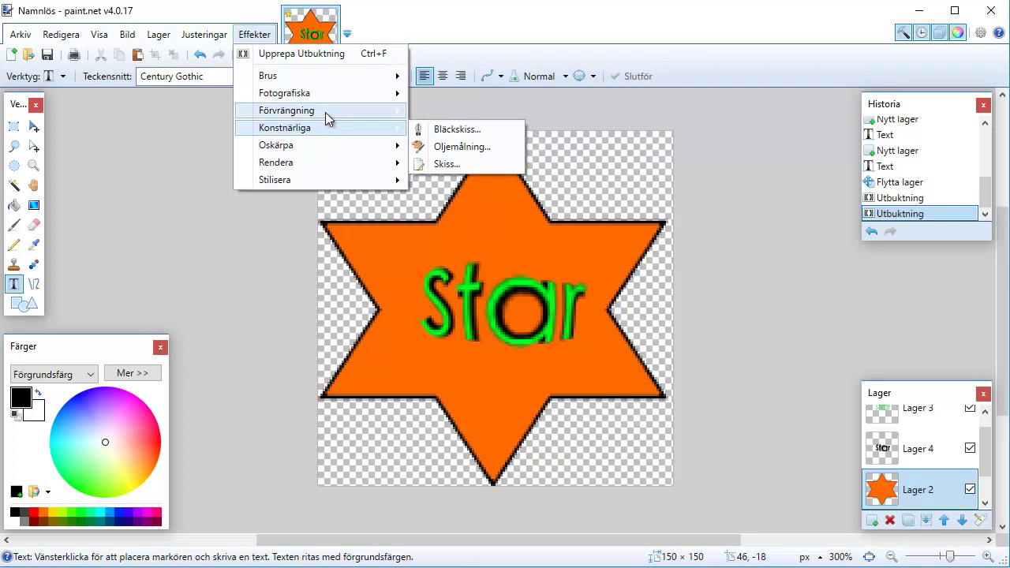
mouse_move(326, 113)
left_click(467, 235)
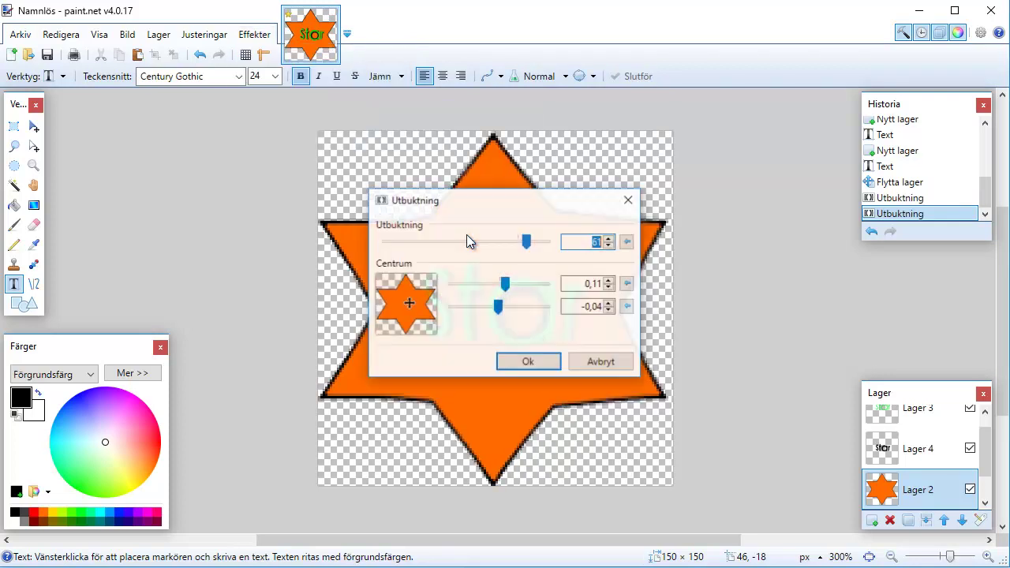
left_click_drag(467, 211, 767, 237)
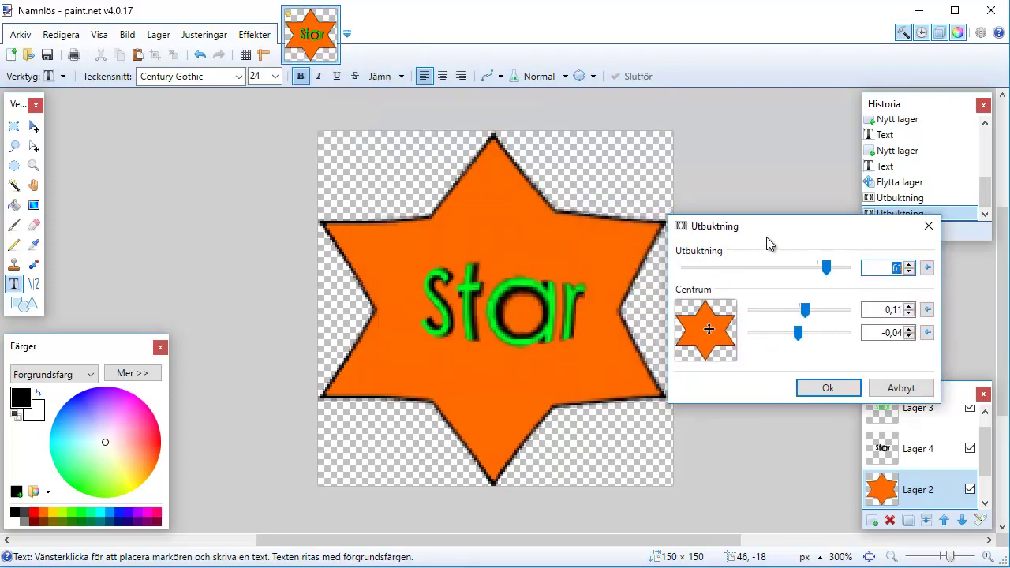
left_click_drag(826, 268, 799, 274)
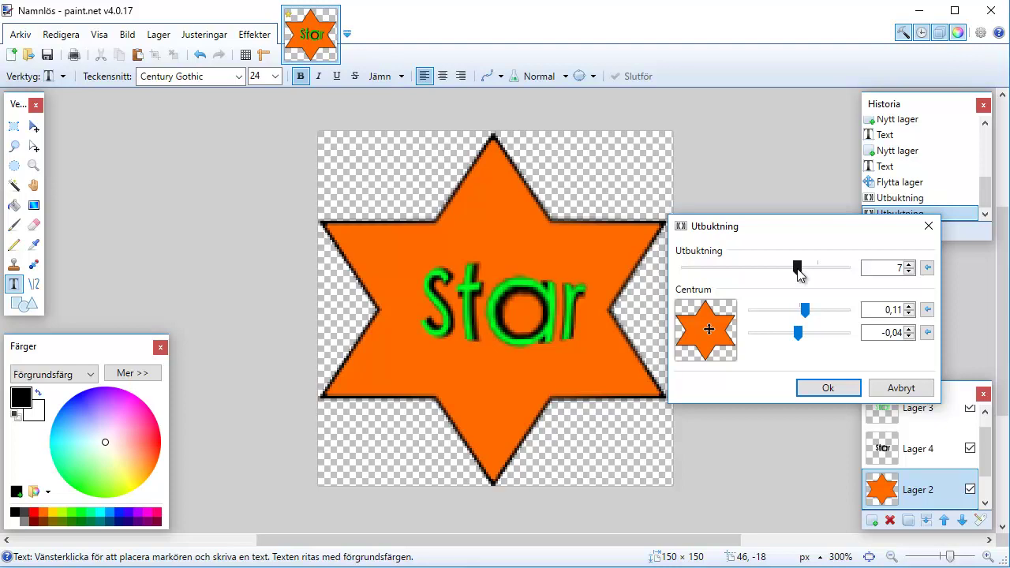
left_click(718, 331)
left_click_drag(719, 332, 715, 328)
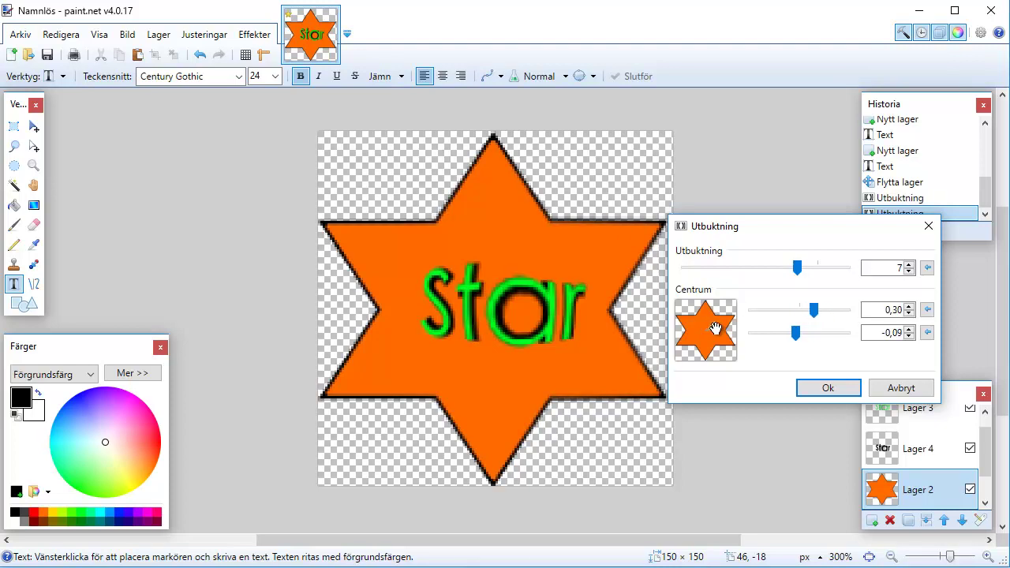
left_click(823, 387)
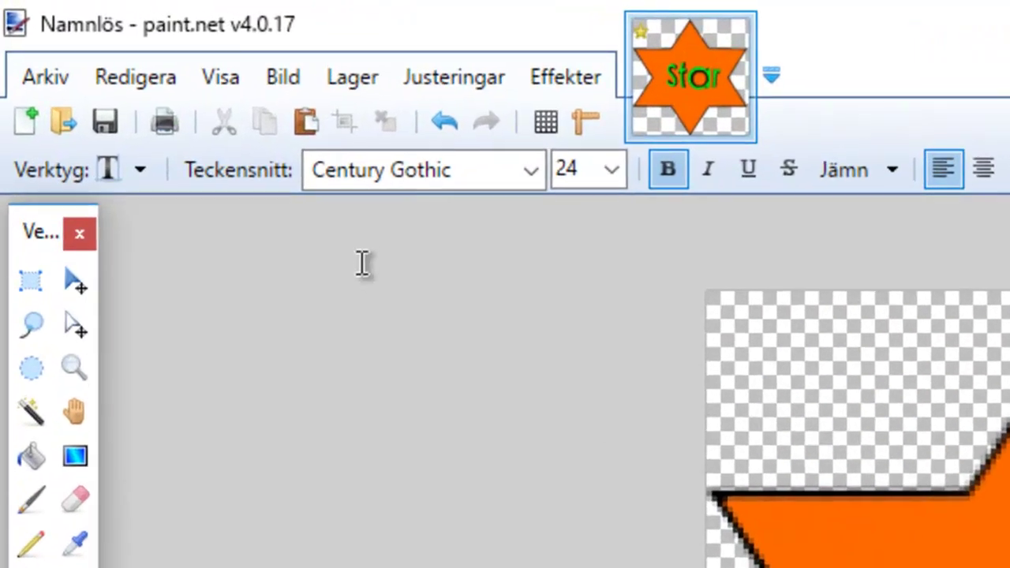
- Save the image as Star.png in PNG format with automatic colour depth, flattening all layers
left_click(33, 77)
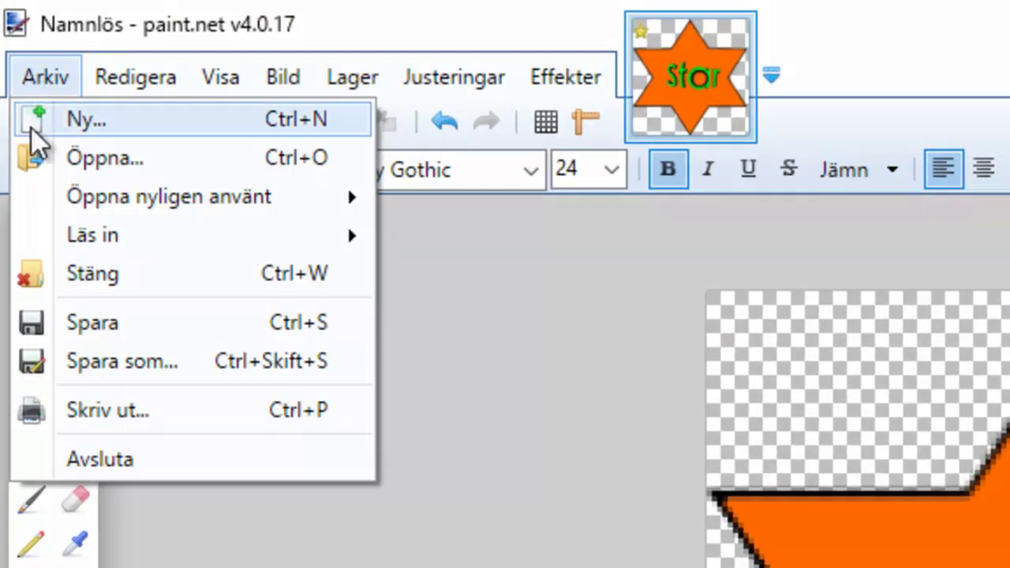
left_click(90, 356)
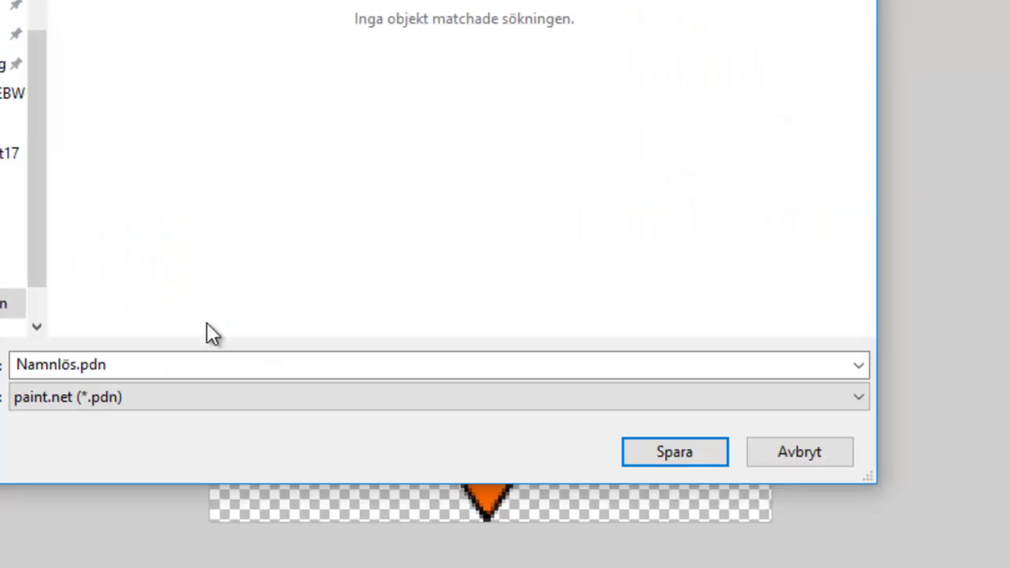
left_click(197, 367)
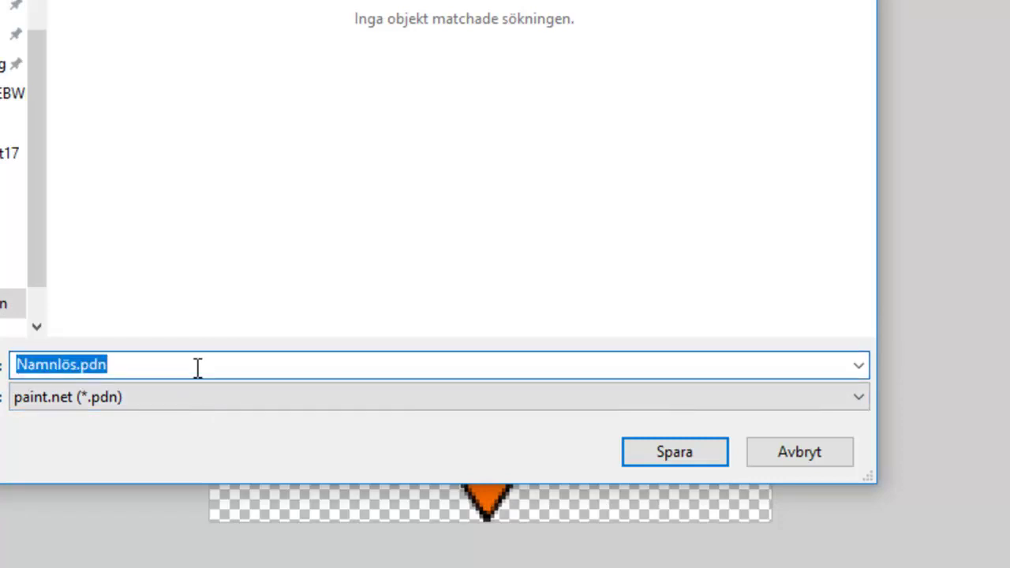
type("Star")
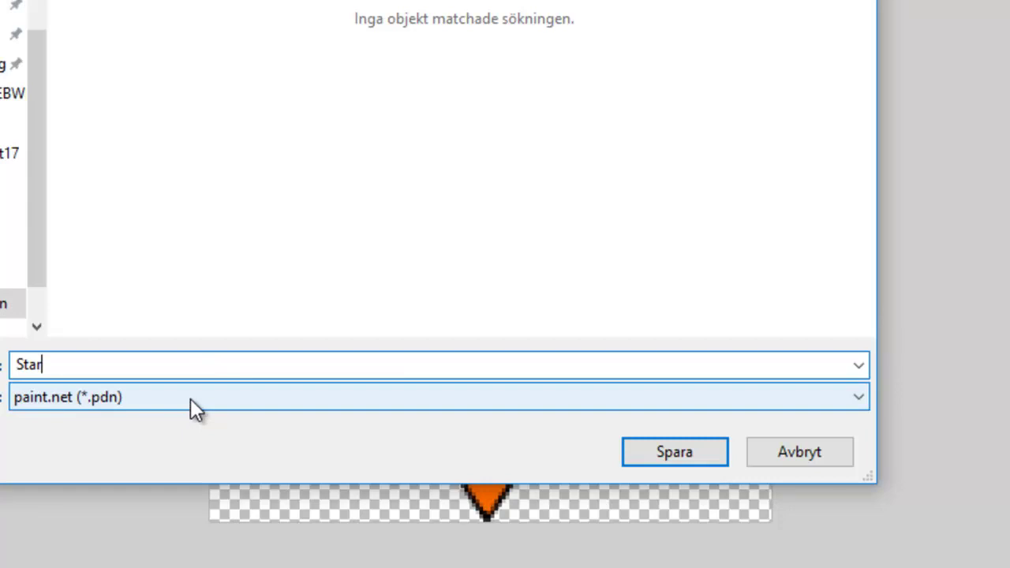
left_click(190, 399)
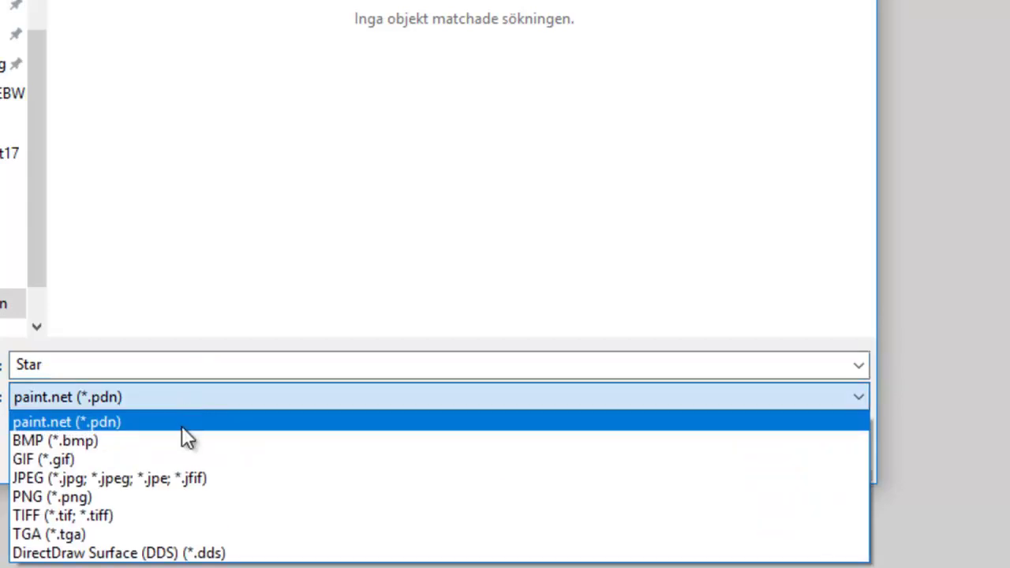
left_click(177, 498)
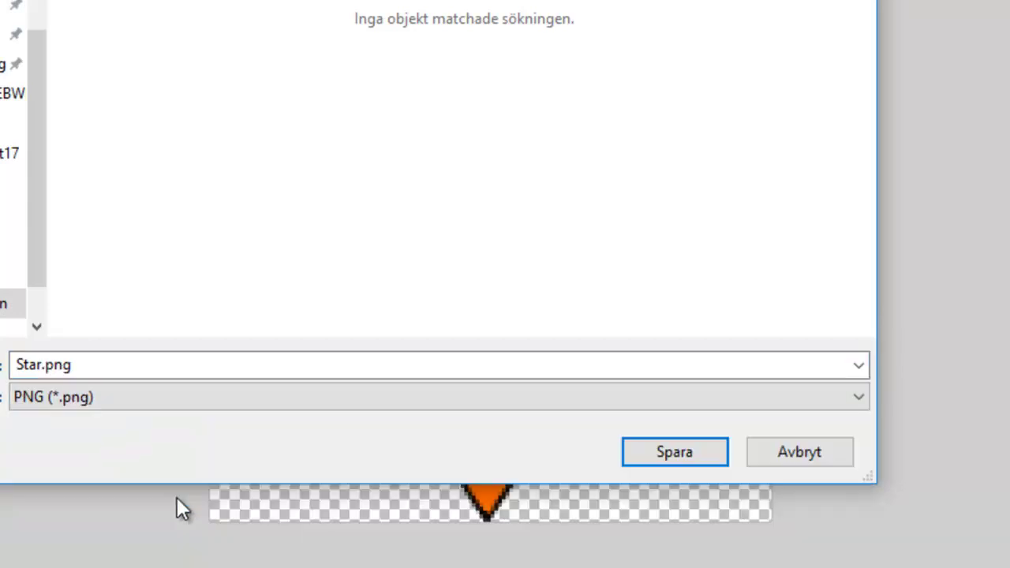
left_click(679, 454)
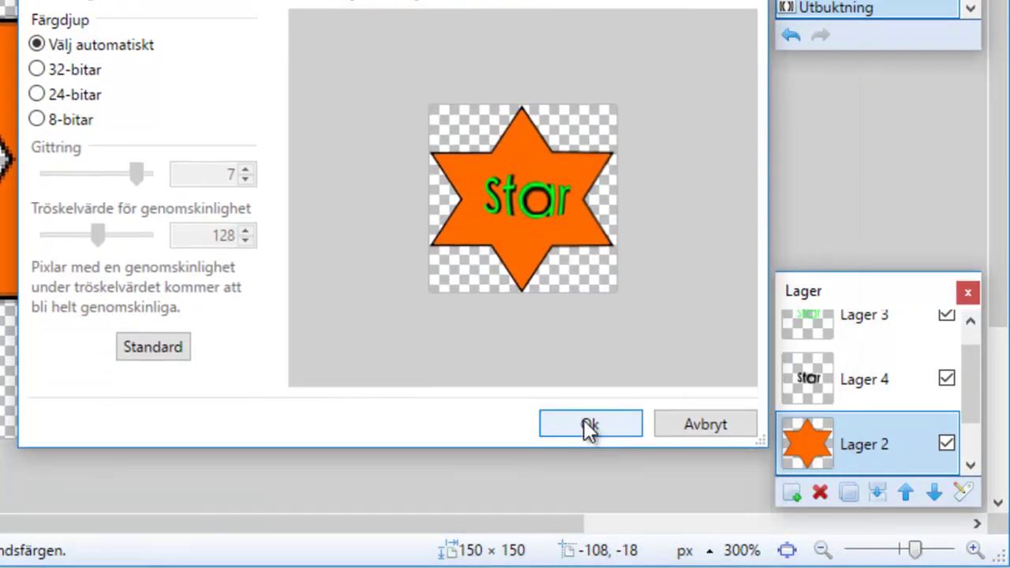
left_click(588, 426)
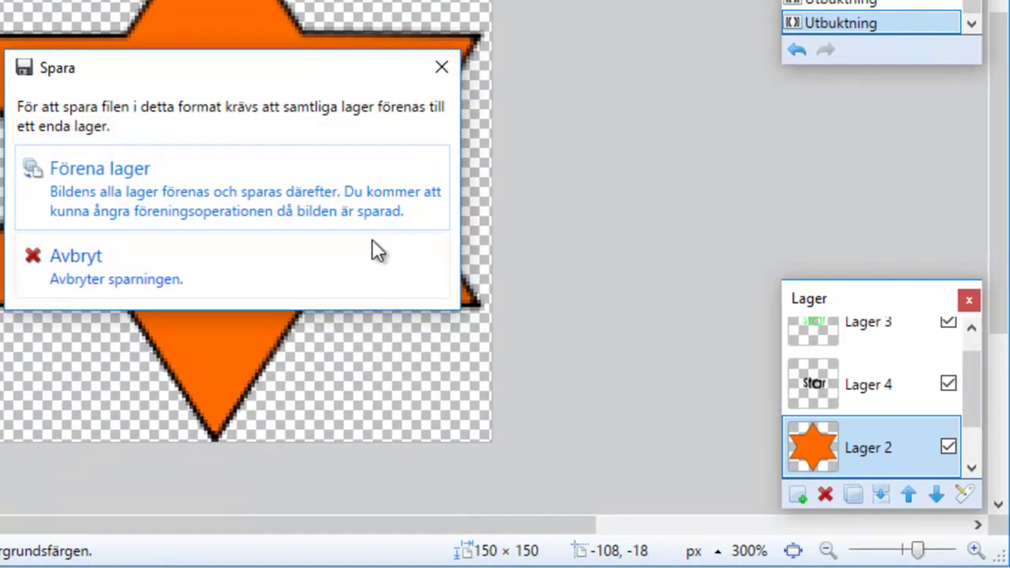
left_click(308, 180)
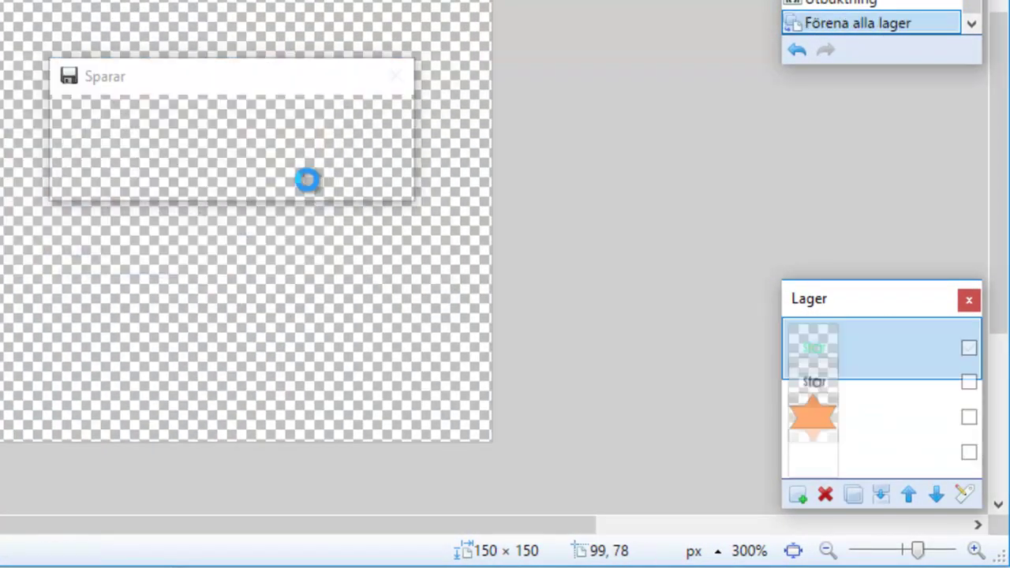